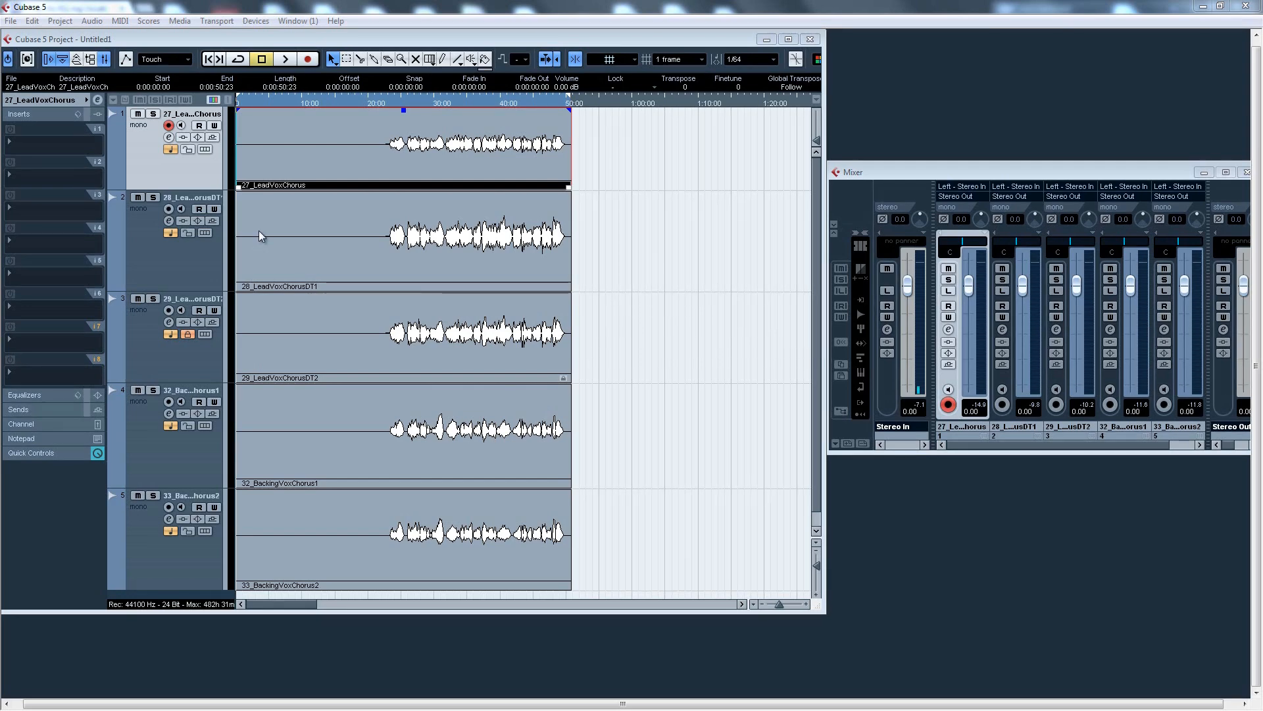
Open the transport panel and select the 27_LeadVoxChorus track
key("F2")
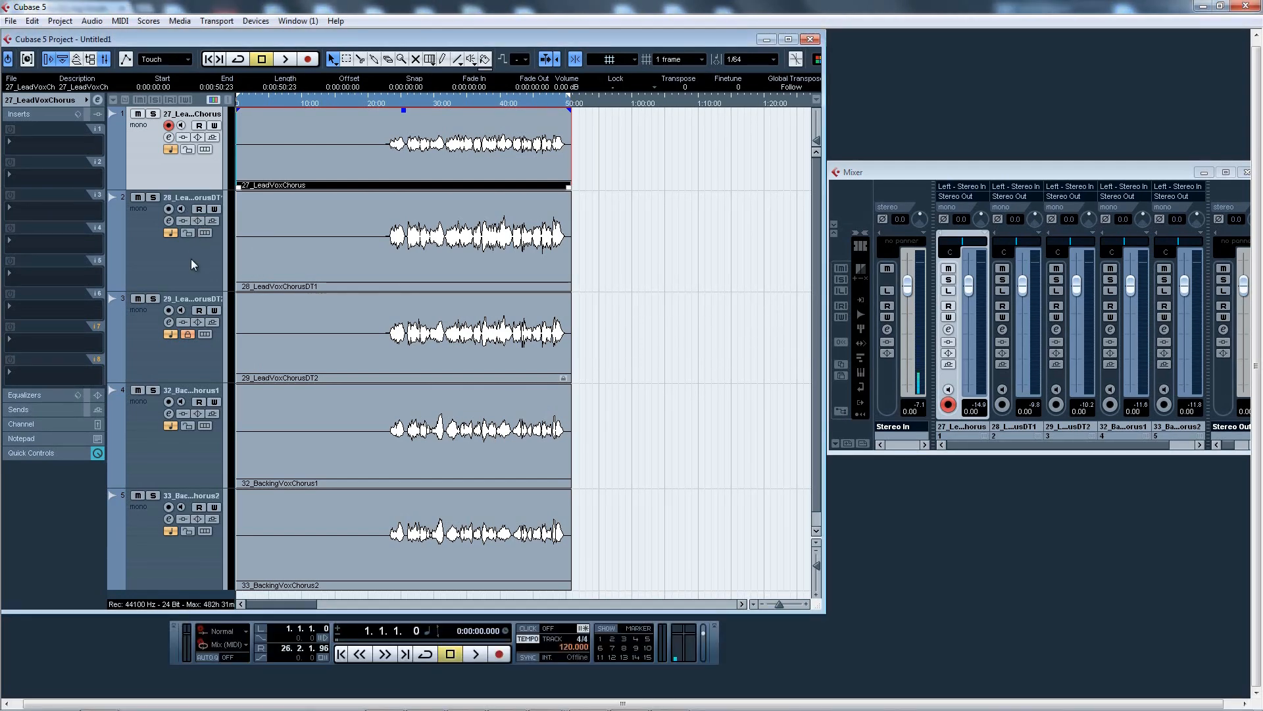
left_click(180, 250)
left_click(180, 183)
left_click(191, 271)
left_click(173, 181)
left_click(179, 287)
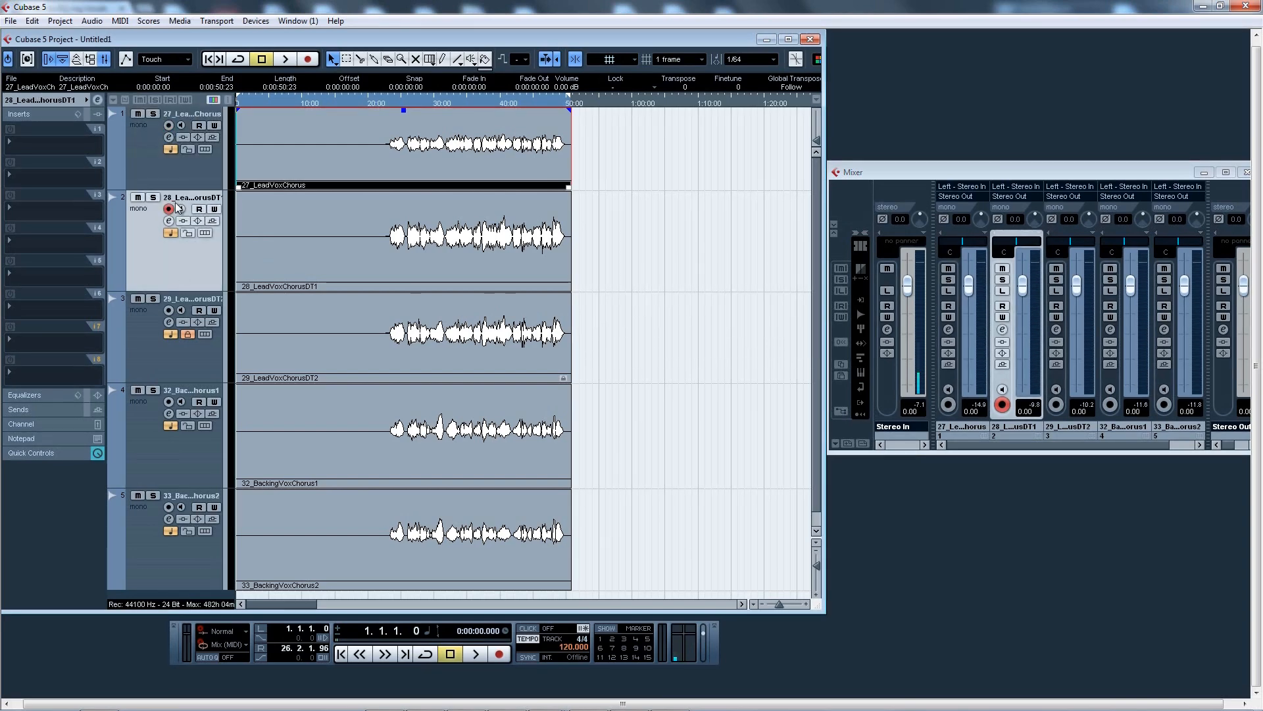
left_click(173, 180)
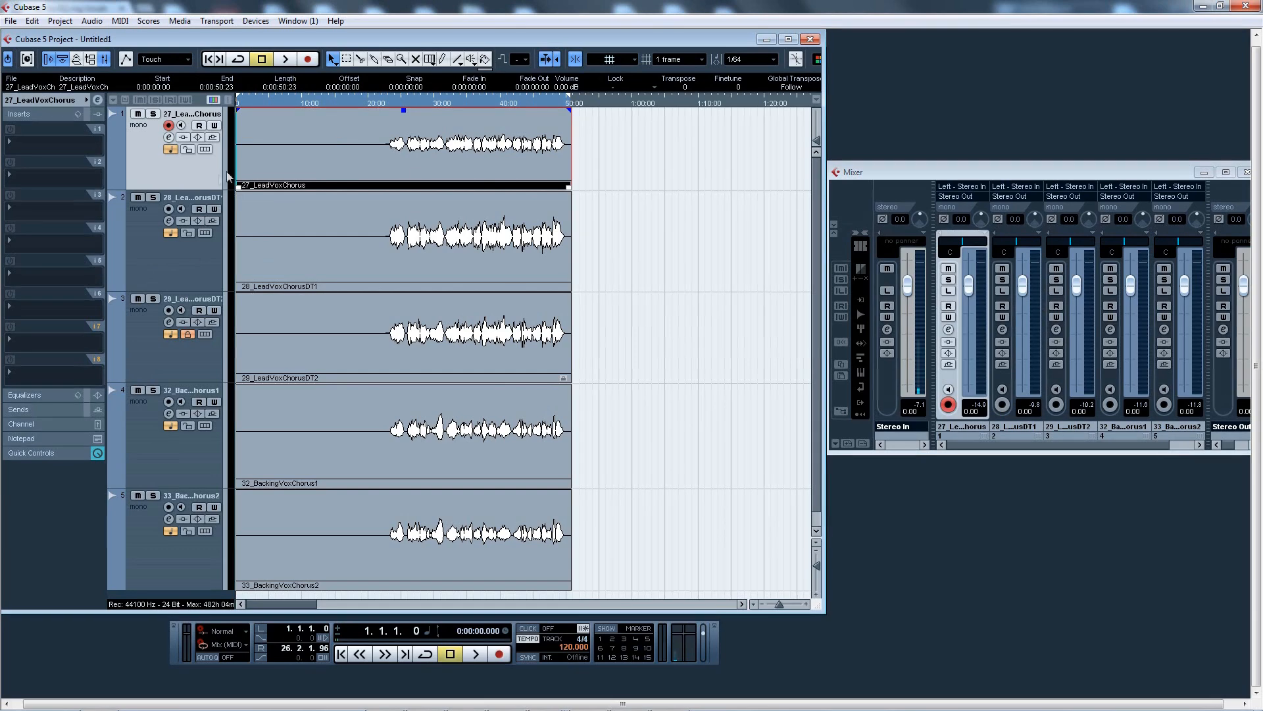
Step through the vocal tracks one by one, ending on 33_BackingVoxChorus2
left_click(167, 263)
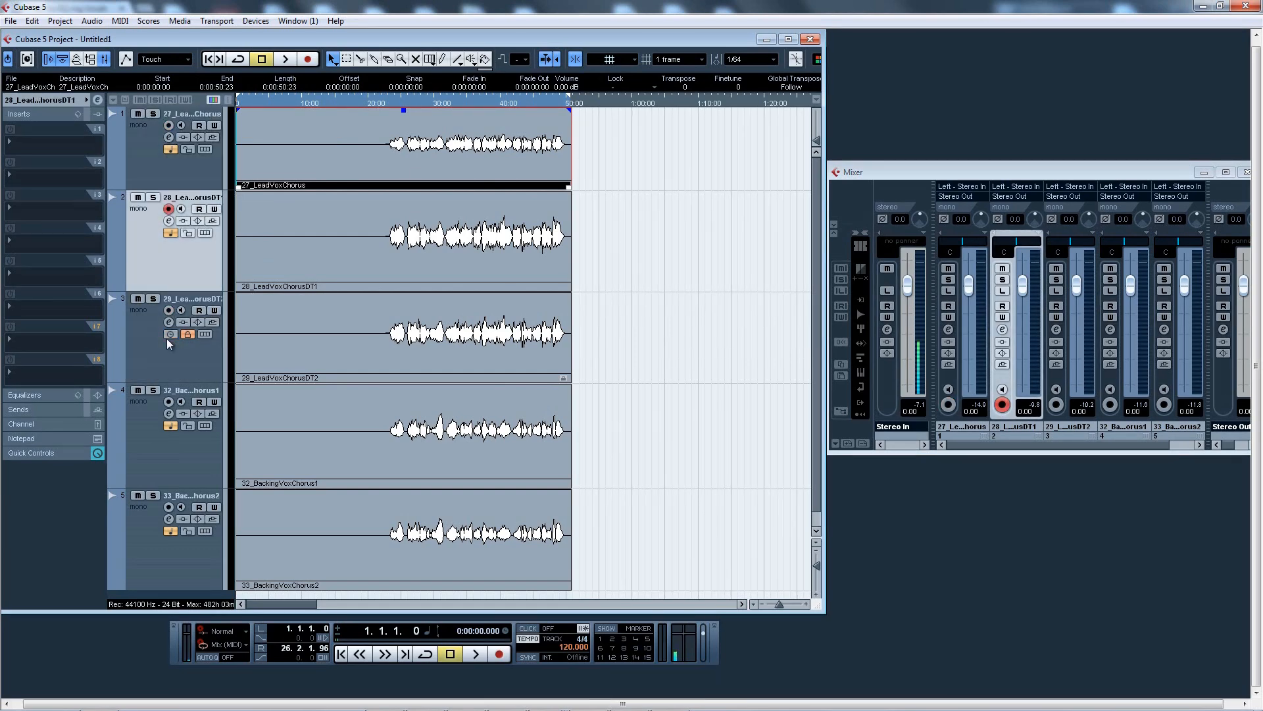
key("Down")
key("Up")
key("Down")
left_click(178, 275)
left_click(195, 460)
left_click(164, 535)
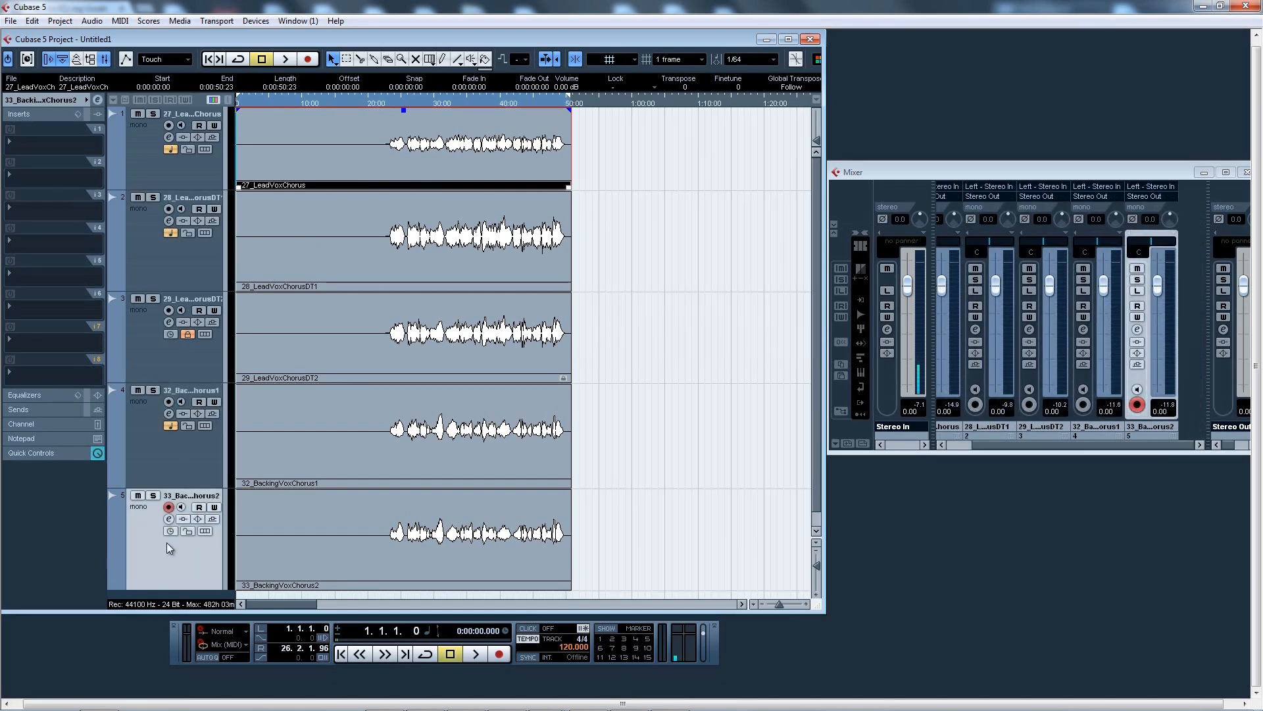
Insert a StudioEQ in the first insert slot of the 27_LeadVoxChorus track
left_click(149, 168)
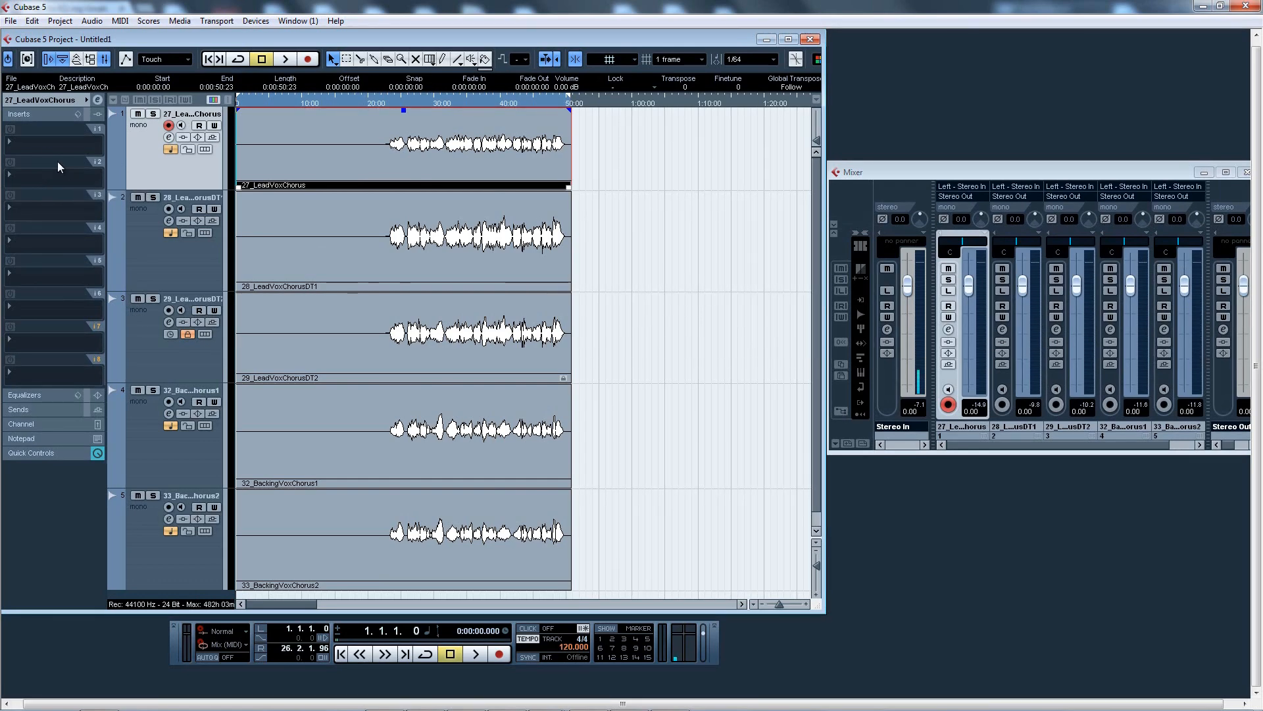
left_click(42, 115)
left_click(38, 117)
left_click(41, 141)
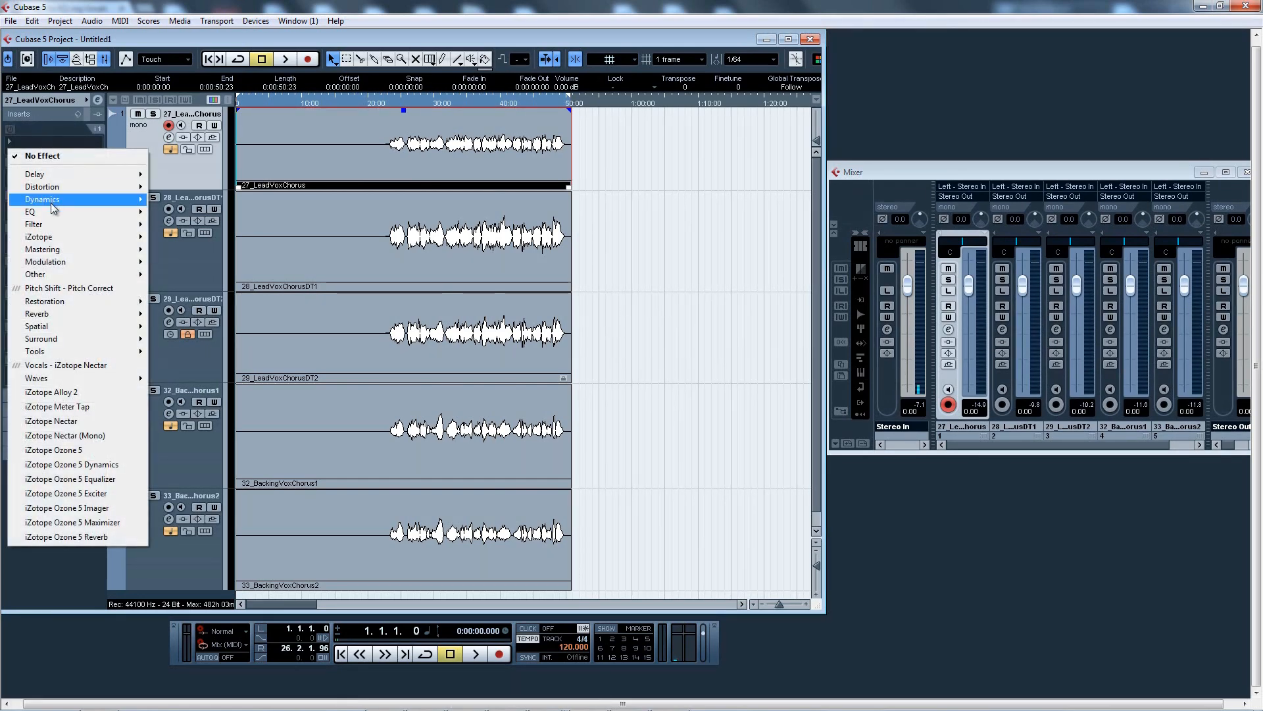
mouse_move(79, 211)
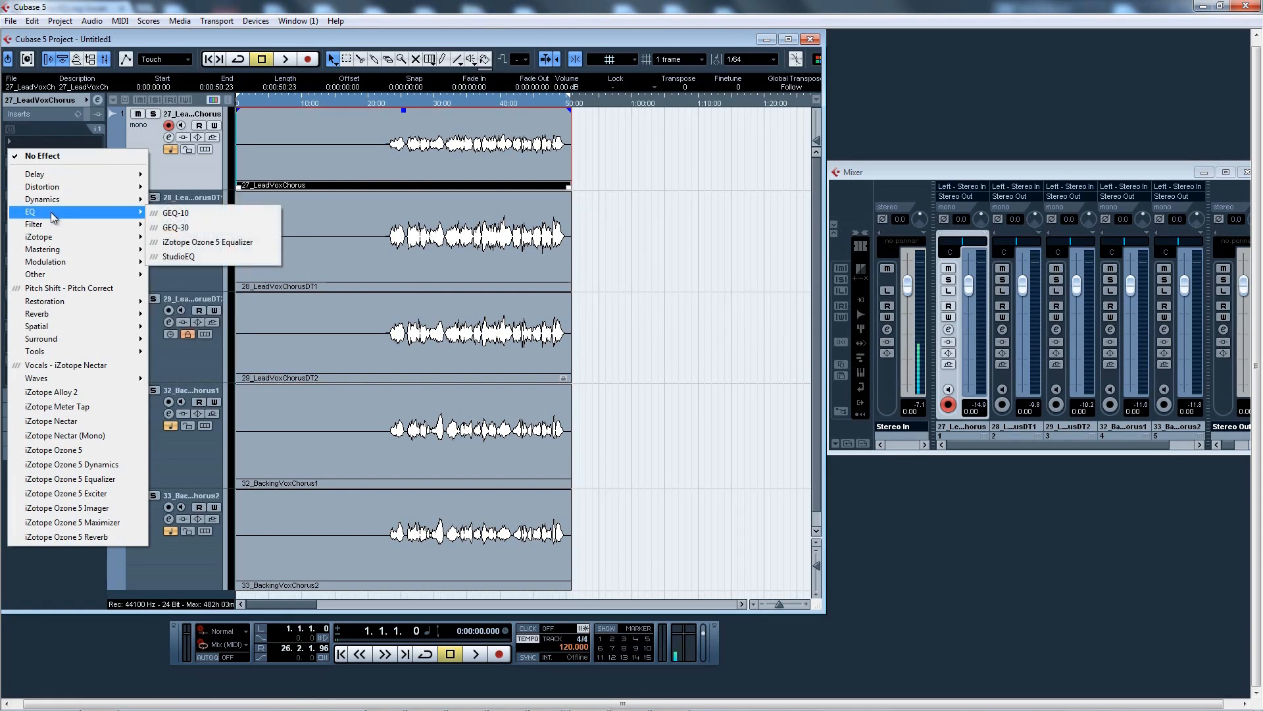
left_click(188, 256)
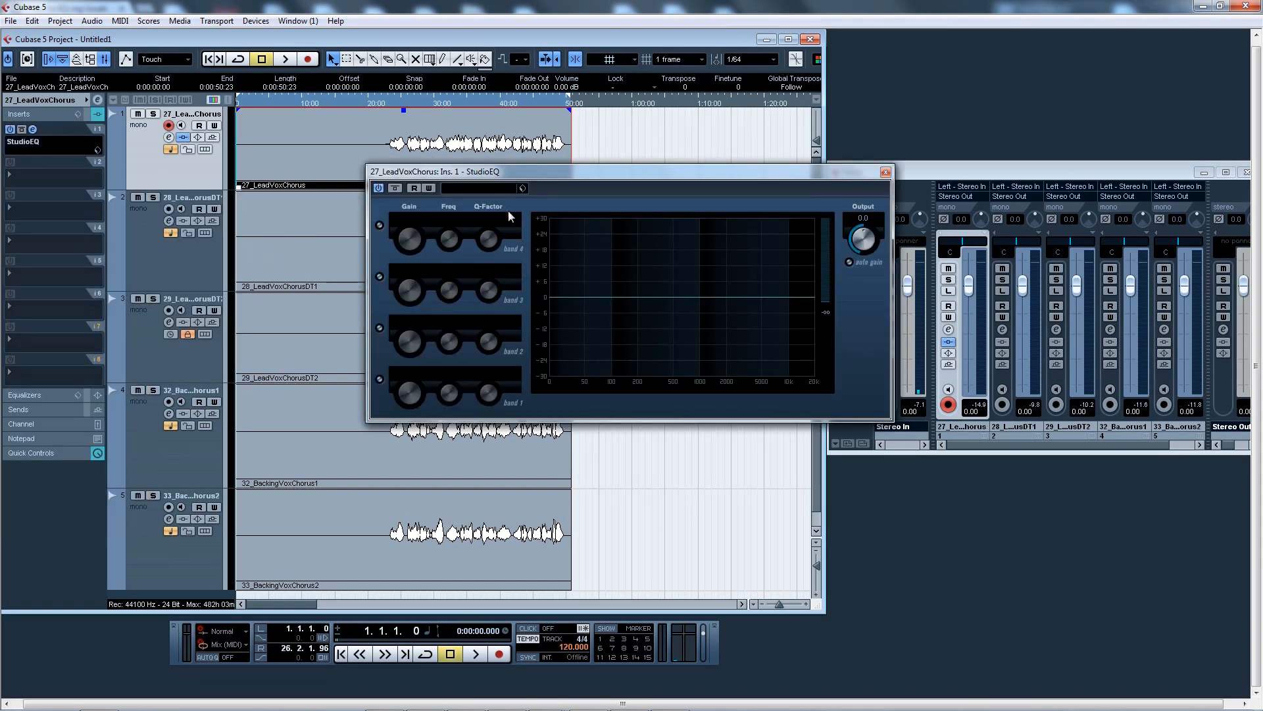
Load the Lead Vox Male preset in StudioEQ and set band 1 frequency to 86 Hz
left_click(499, 188)
left_click(508, 324)
double_click(508, 324)
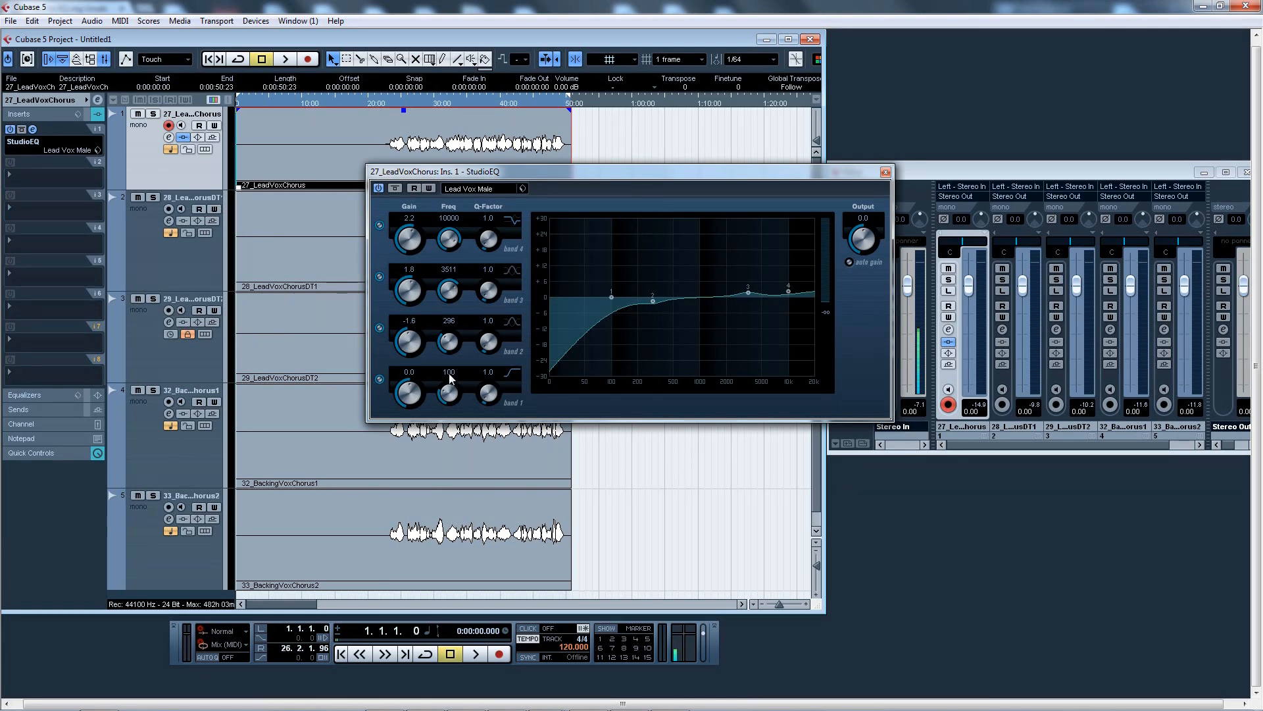
type("86")
key("Return")
Set band 2 frequency to 247 Hz
left_click(448, 320)
type("2")
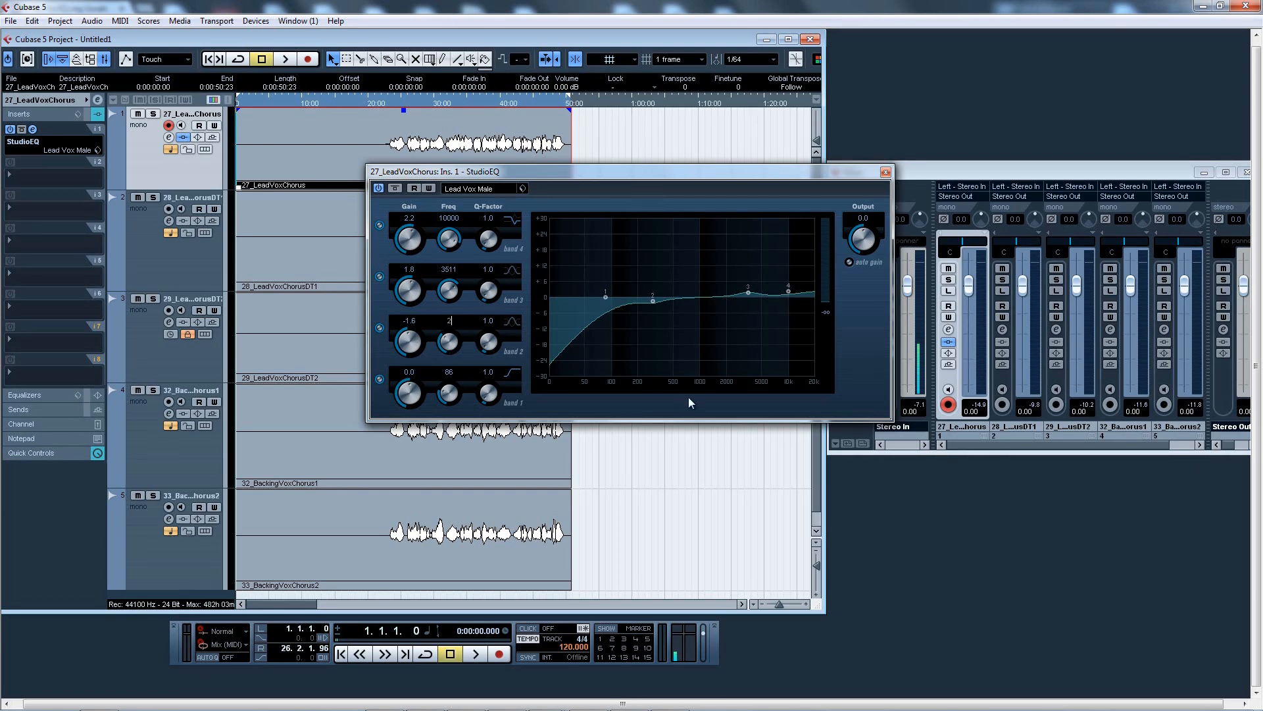
key("BackSpace")
type("350")
key("BackSpace")
key("BackSpace")
key("BackSpace")
type("247")
key("Return")
Solo the lead vocal track and play it back from around the 20-second mark
left_click(152, 113)
left_click(386, 100)
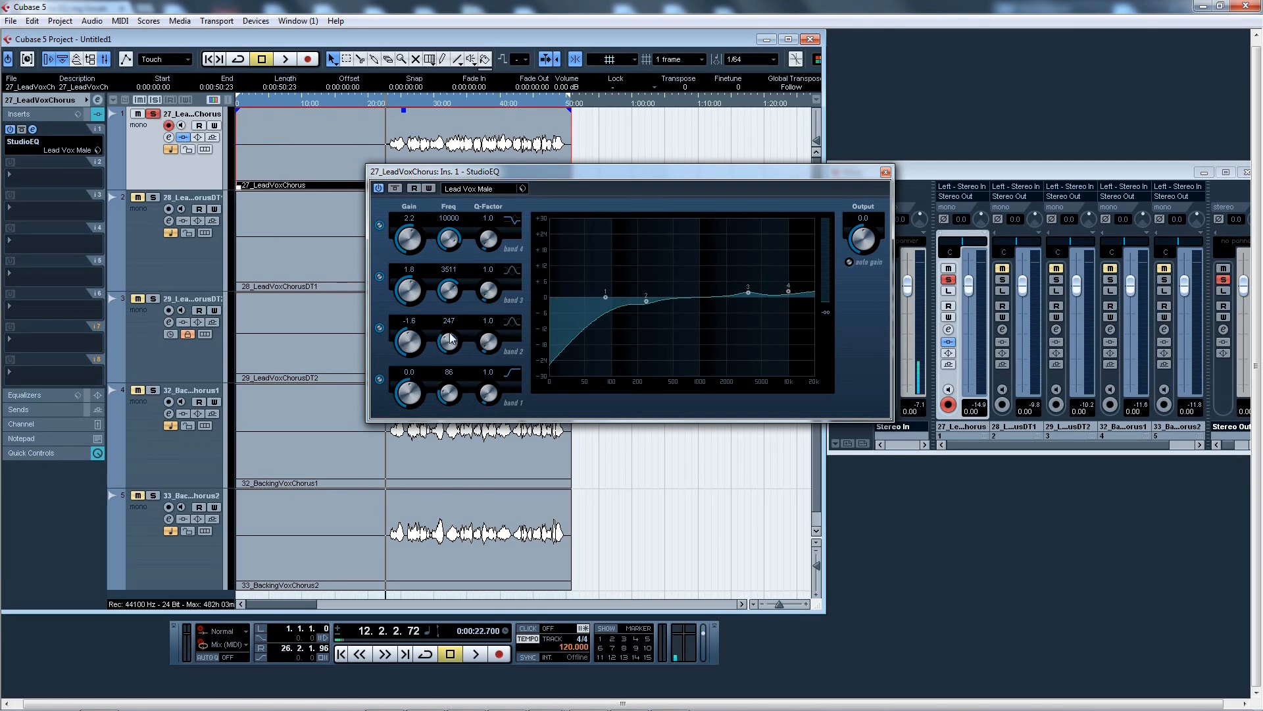
key("space")
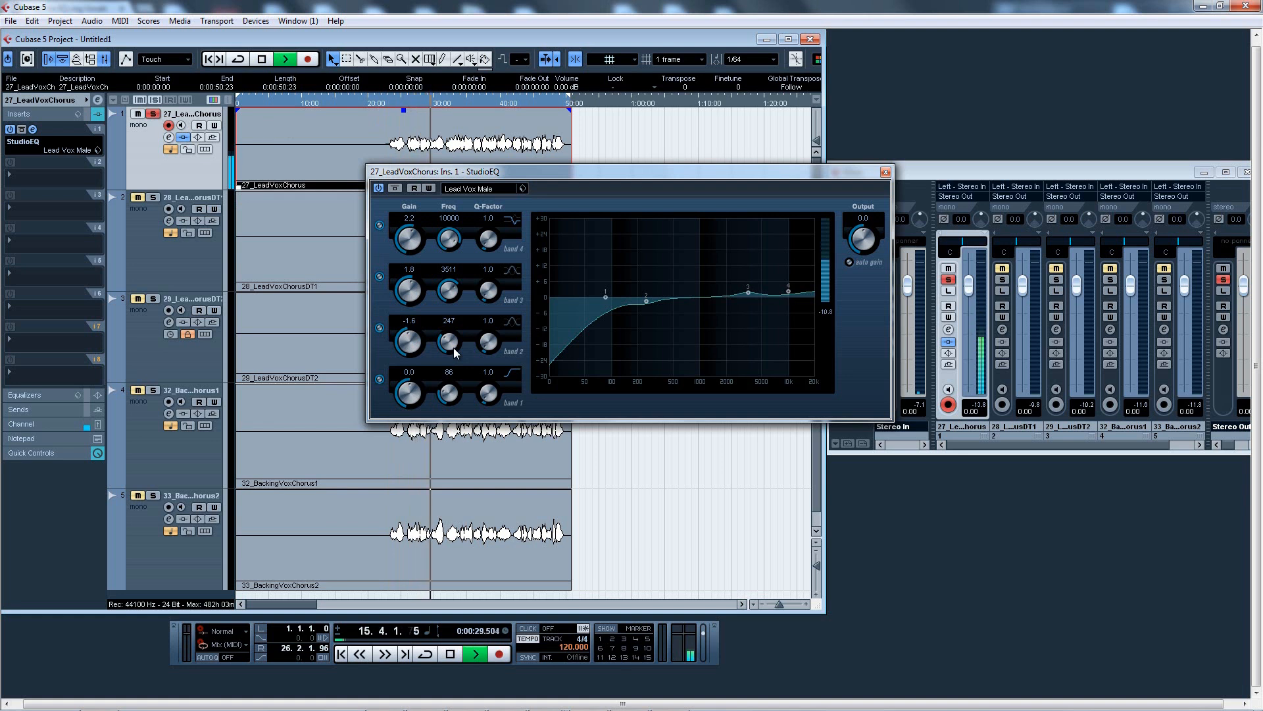
key("space")
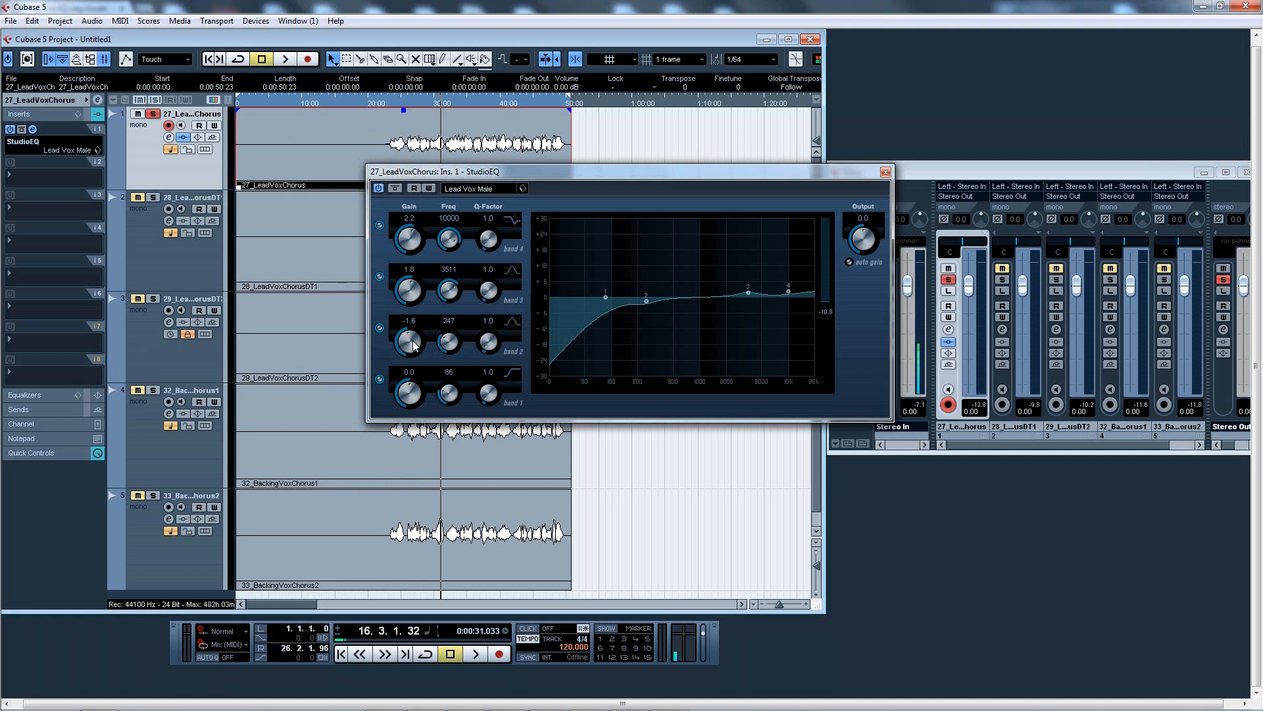
key("space")
Try adjusting band 2 gain, then set it back to -1.6 dB
left_click_drag(413, 345, 401, 310)
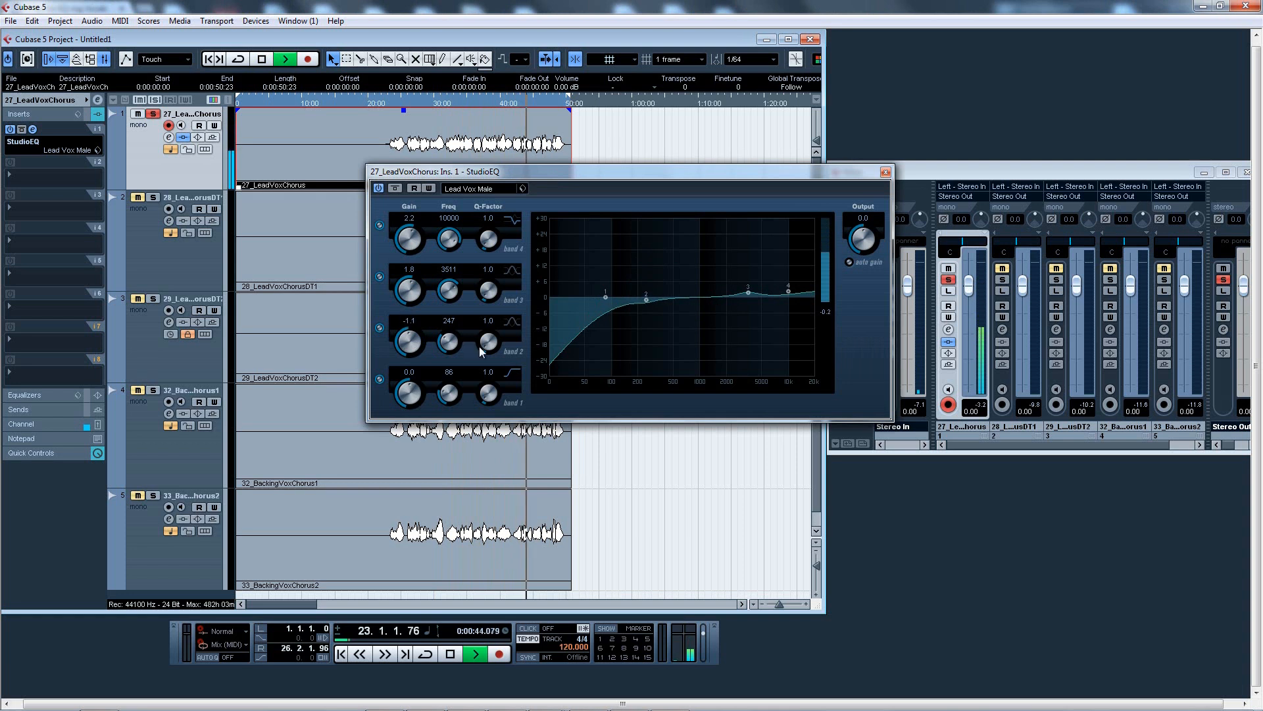
left_click(413, 324)
type("-1.6")
key("Return")
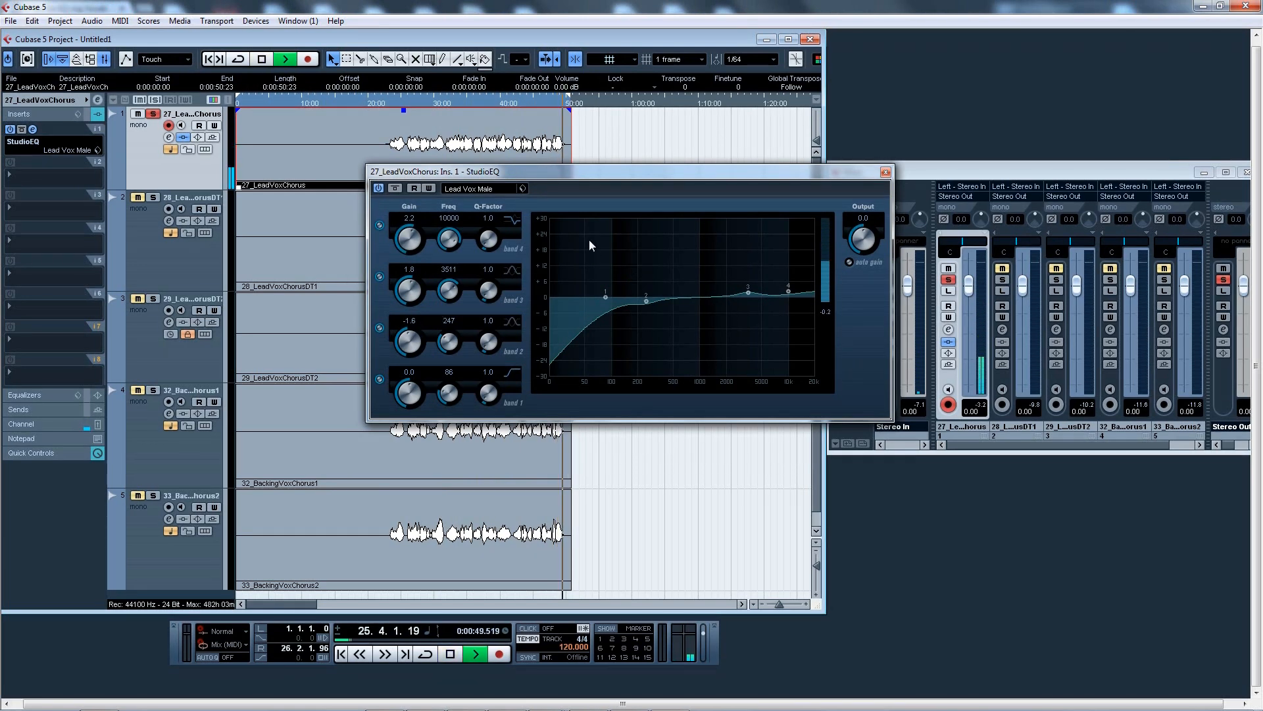
Stop playback, return to around 20 seconds and set band 3 frequency to 3750 Hz
key("space")
left_click(385, 103)
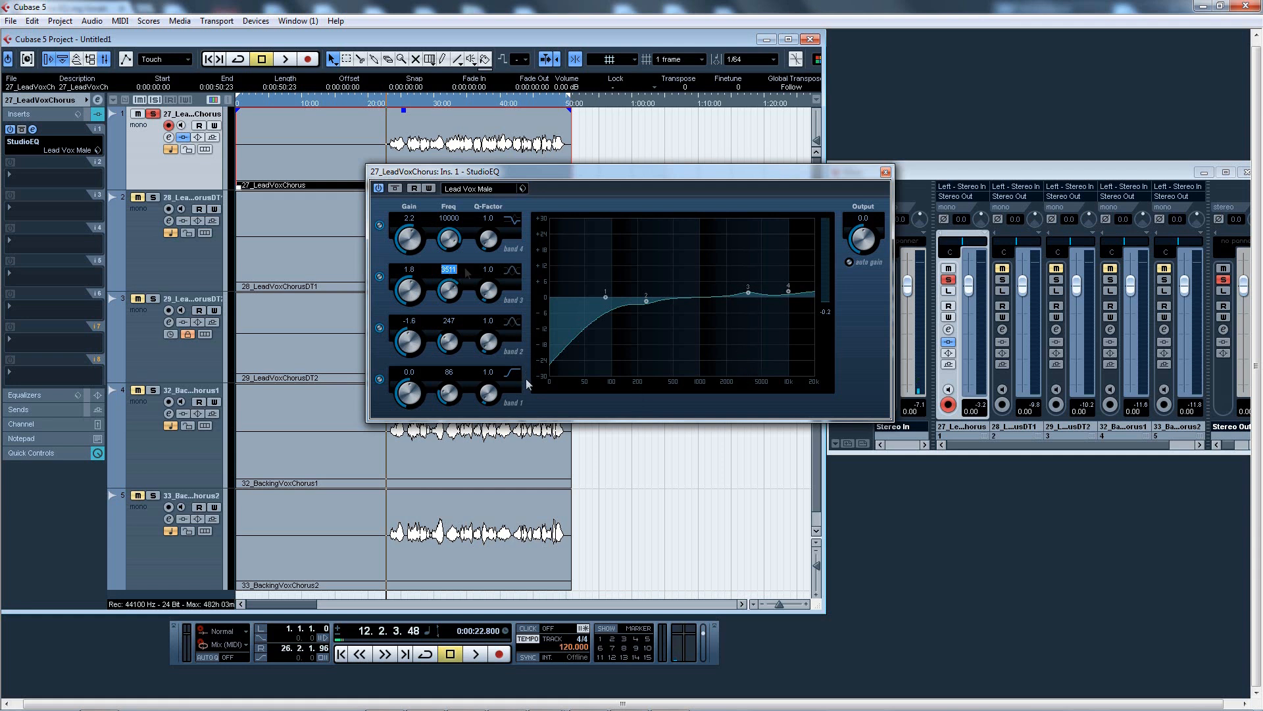
type("1")
type("750")
type("3750")
key("Return")
Adjust band 3 gain by ear to about 1.2 dB while playing back the lead vocal
left_click(415, 273)
left_click(446, 279)
left_click(392, 102)
key("space")
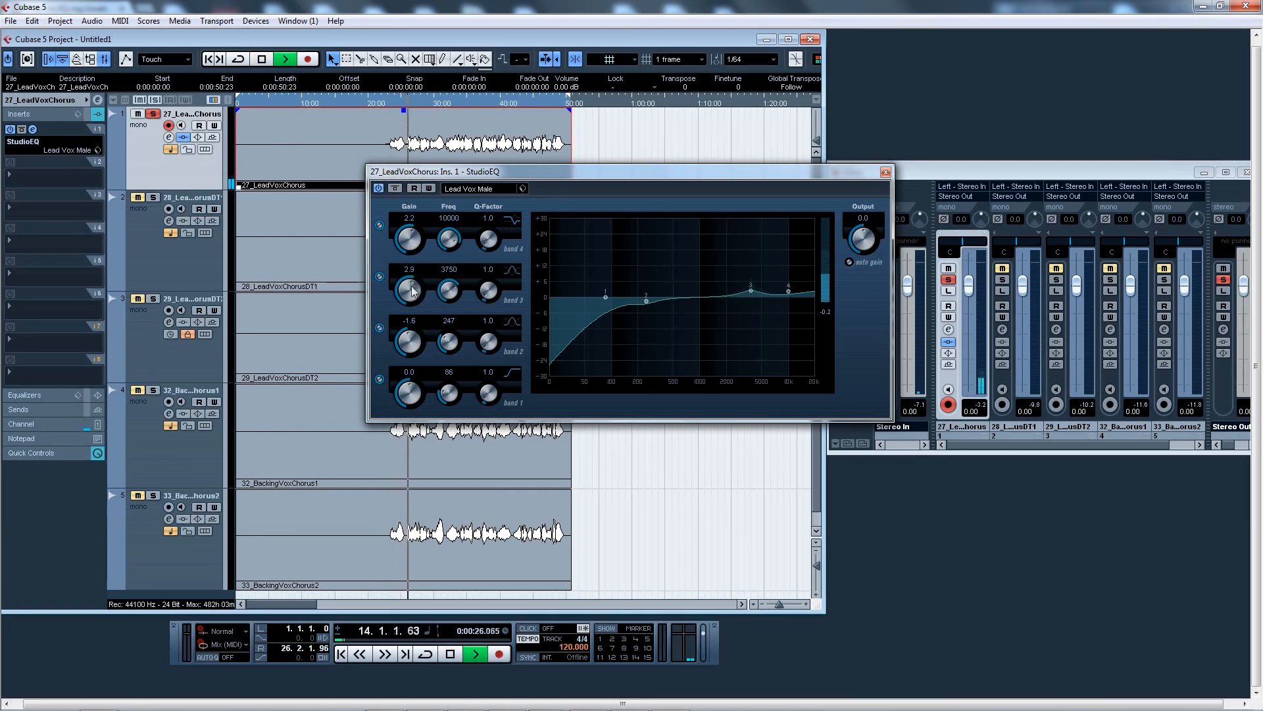
mouse_move(413, 297)
left_mouse_down()
mouse_move(416, 225)
mouse_move(412, 314)
mouse_move(409, 269)
mouse_move(408, 290)
left_mouse_up()
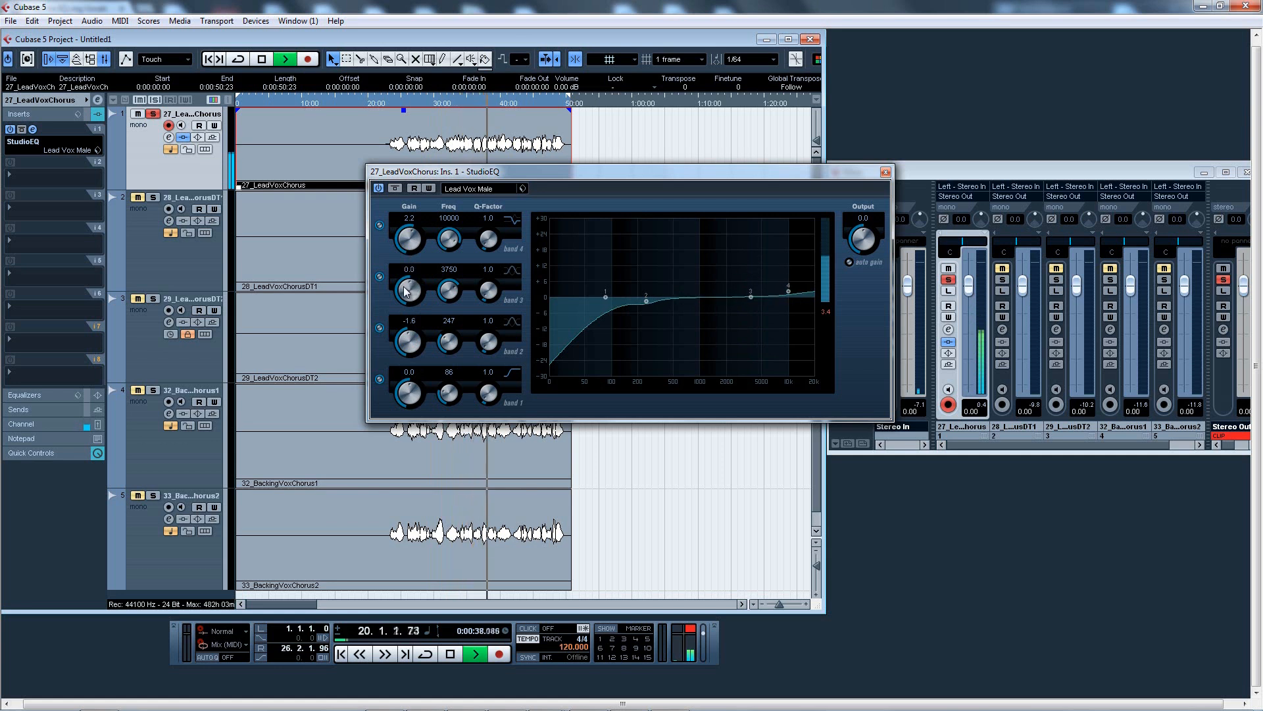
key("space")
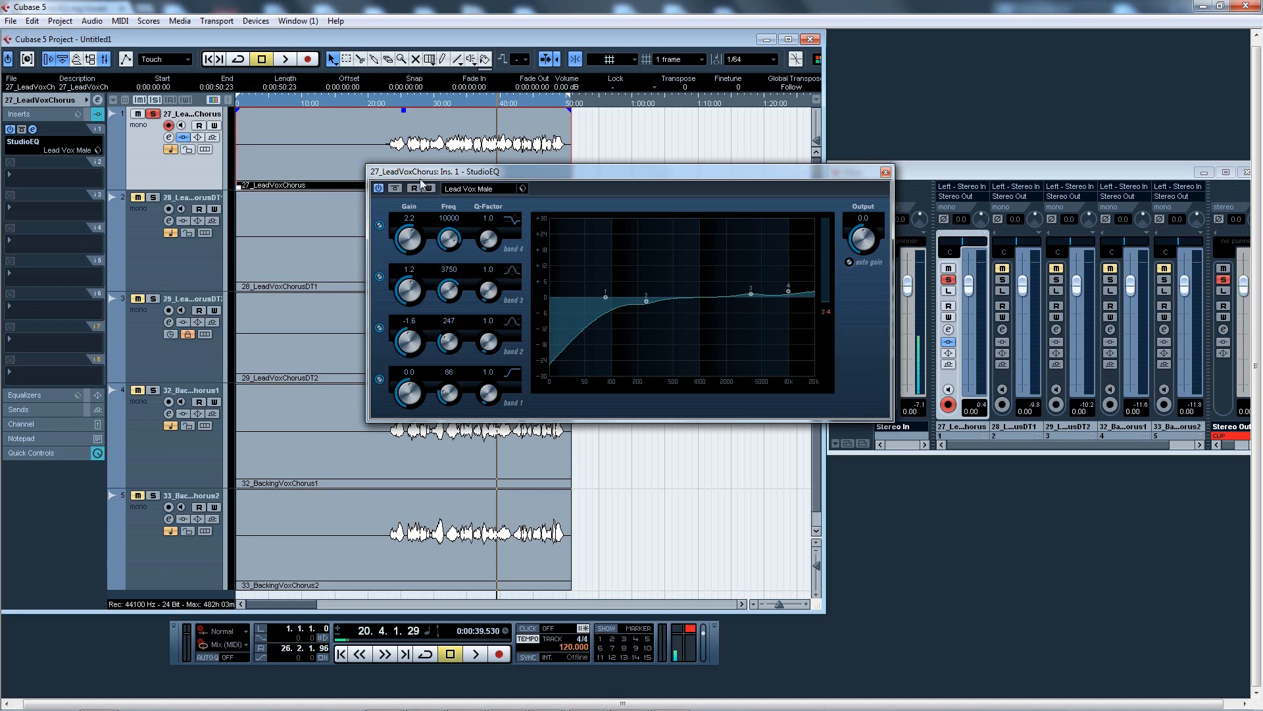
Raise band 4 frequency to about 11059 Hz and lower its gain to about 1.7 dB while auditioning
double_click(450, 222)
left_click(394, 102)
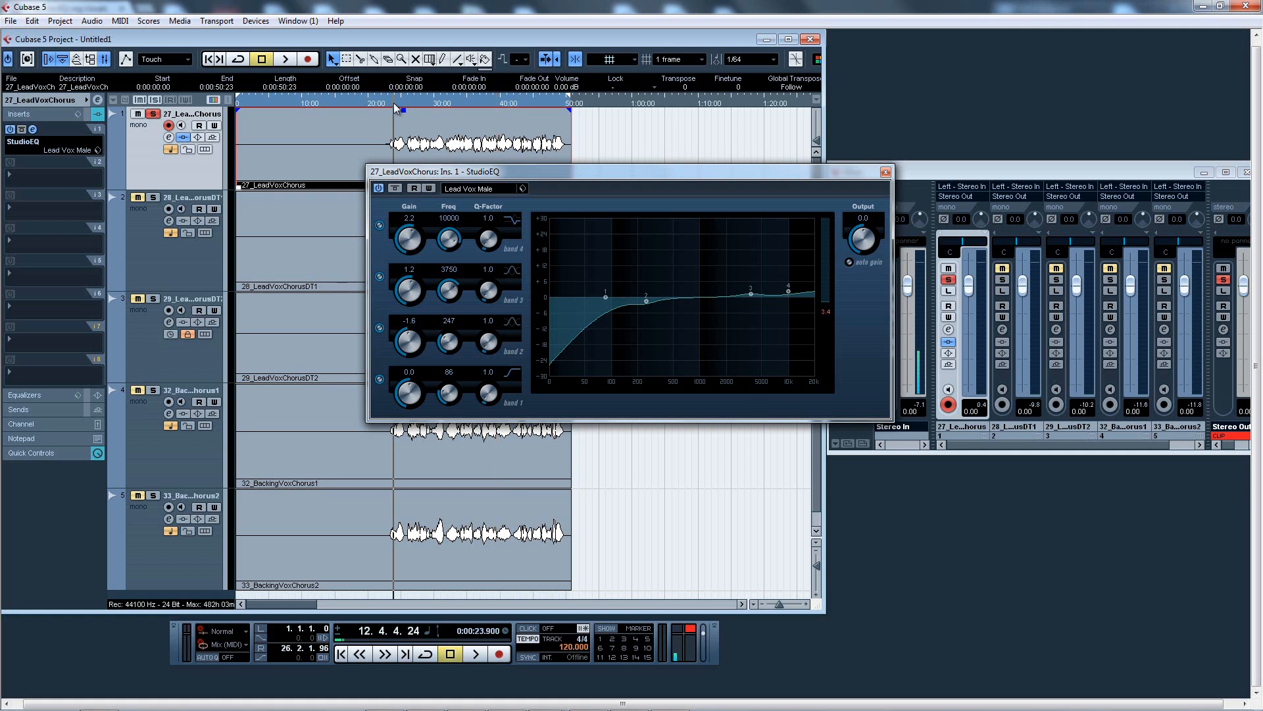
key("space")
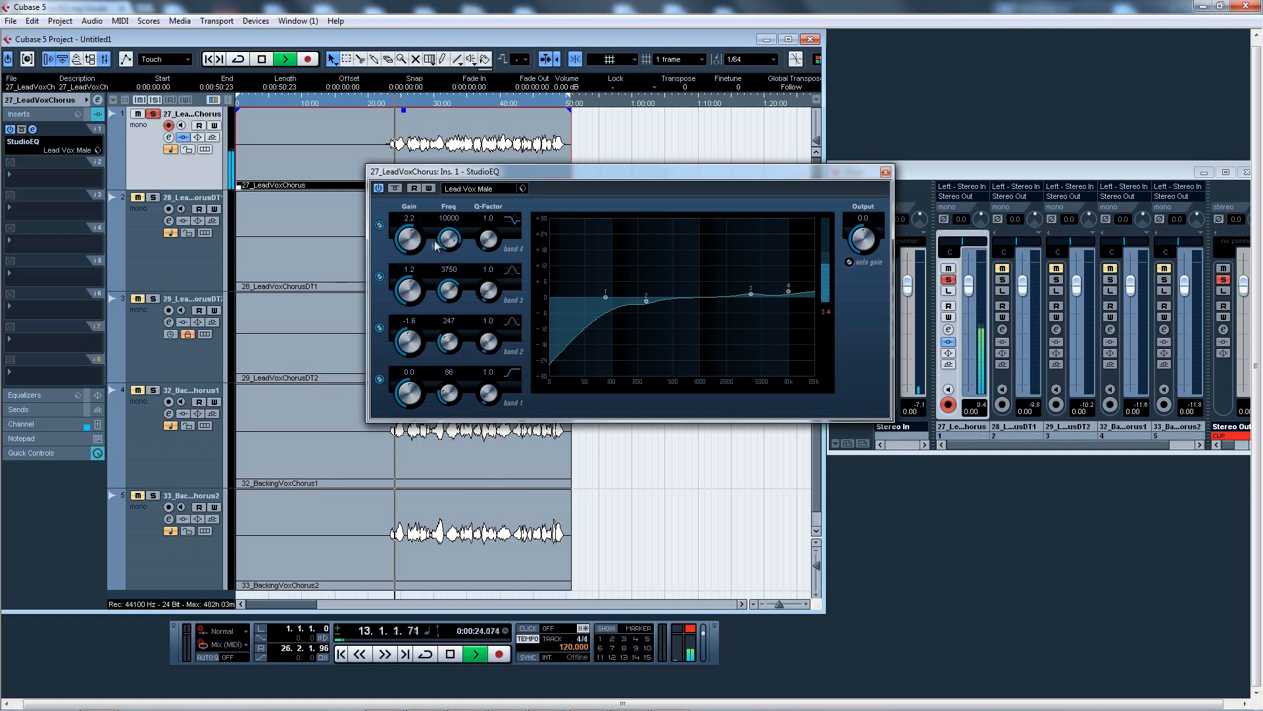
left_click_drag(412, 239, 454, 241)
key("space")
key("space")
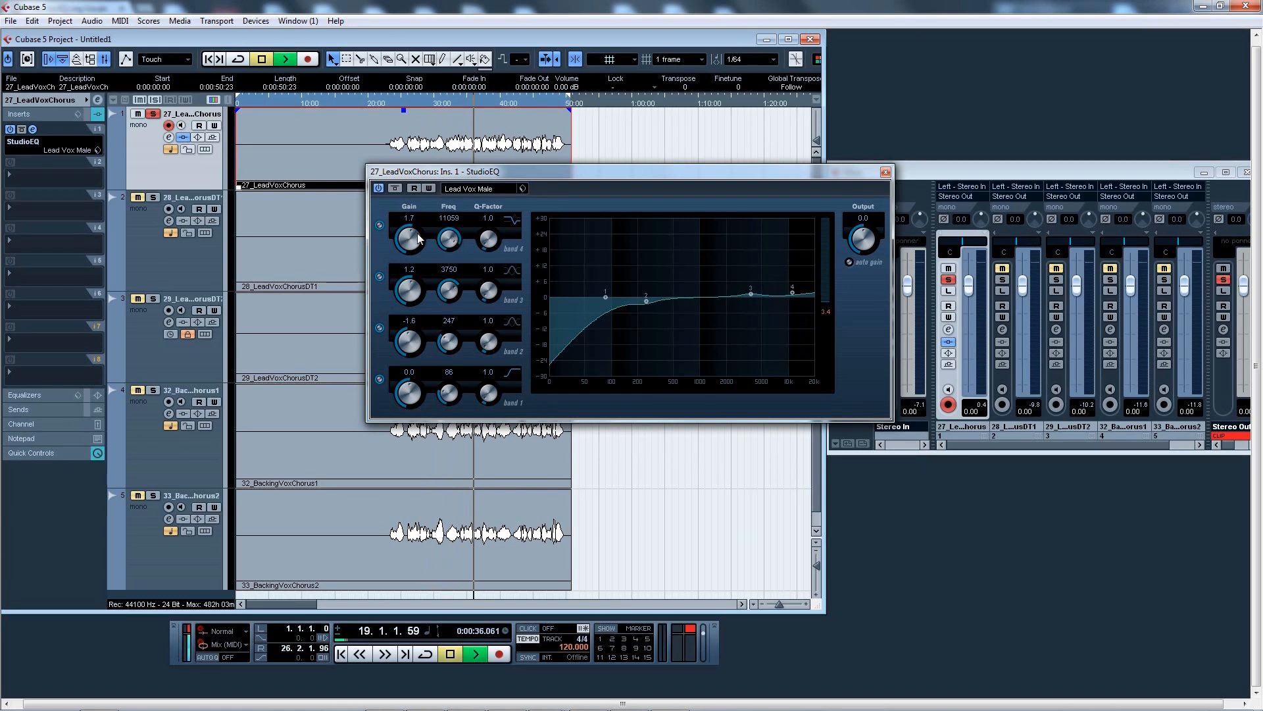
Lower band 4 gain to about 0.1 dB, stop playback and close the EQ window
mouse_move(413, 246)
left_mouse_down()
mouse_move(435, 195)
mouse_move(411, 248)
left_mouse_up()
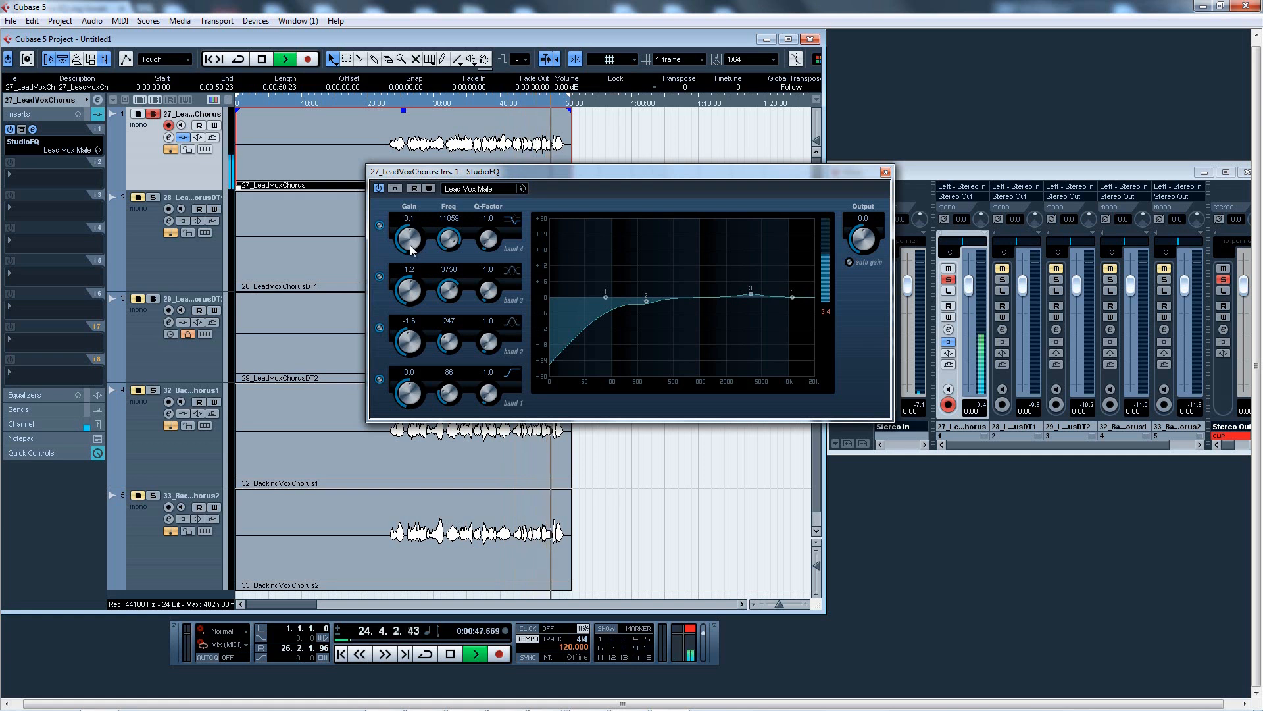
key("space")
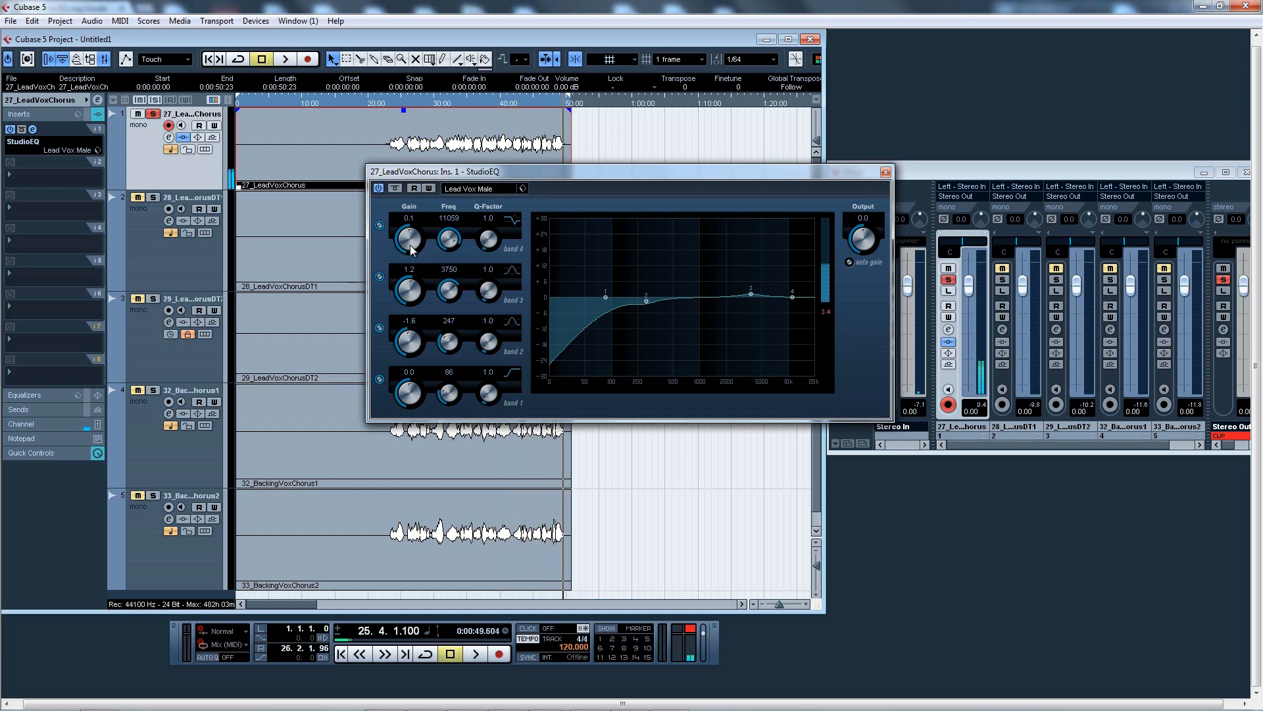
left_click(885, 172)
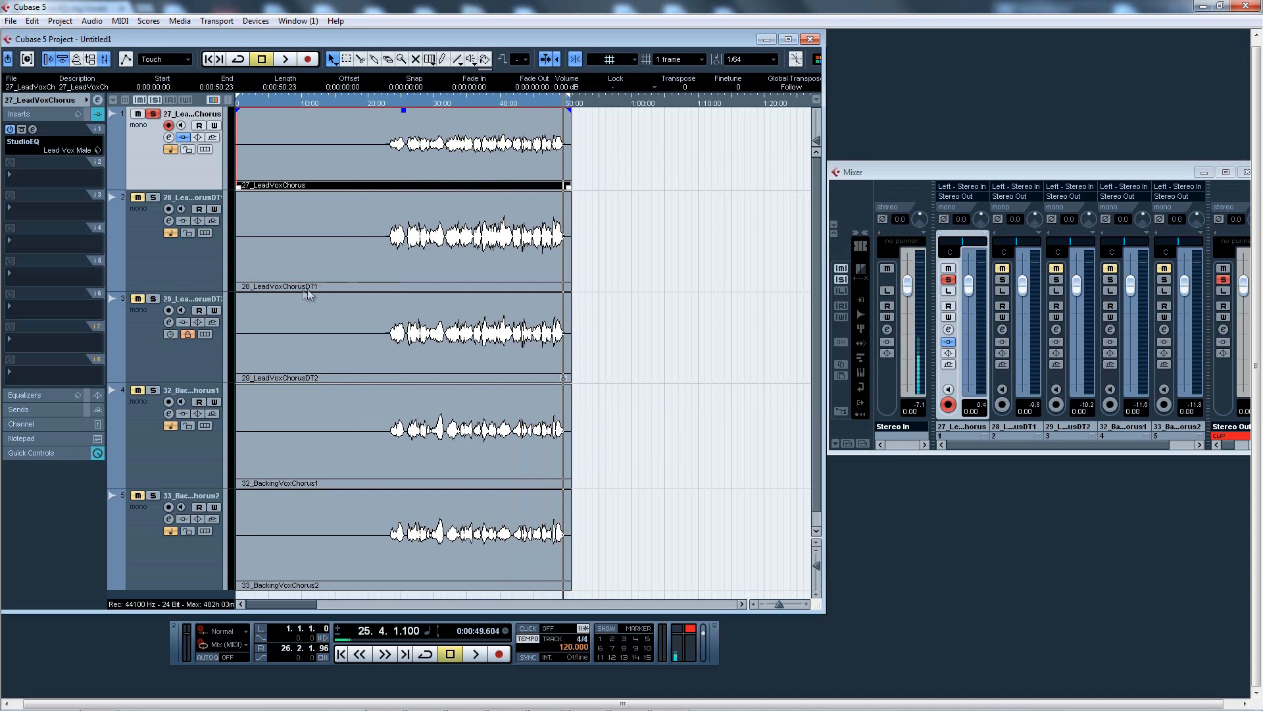
Return to the project start and reopen the lead vocal's StudioEQ to review its settings
left_click(208, 60)
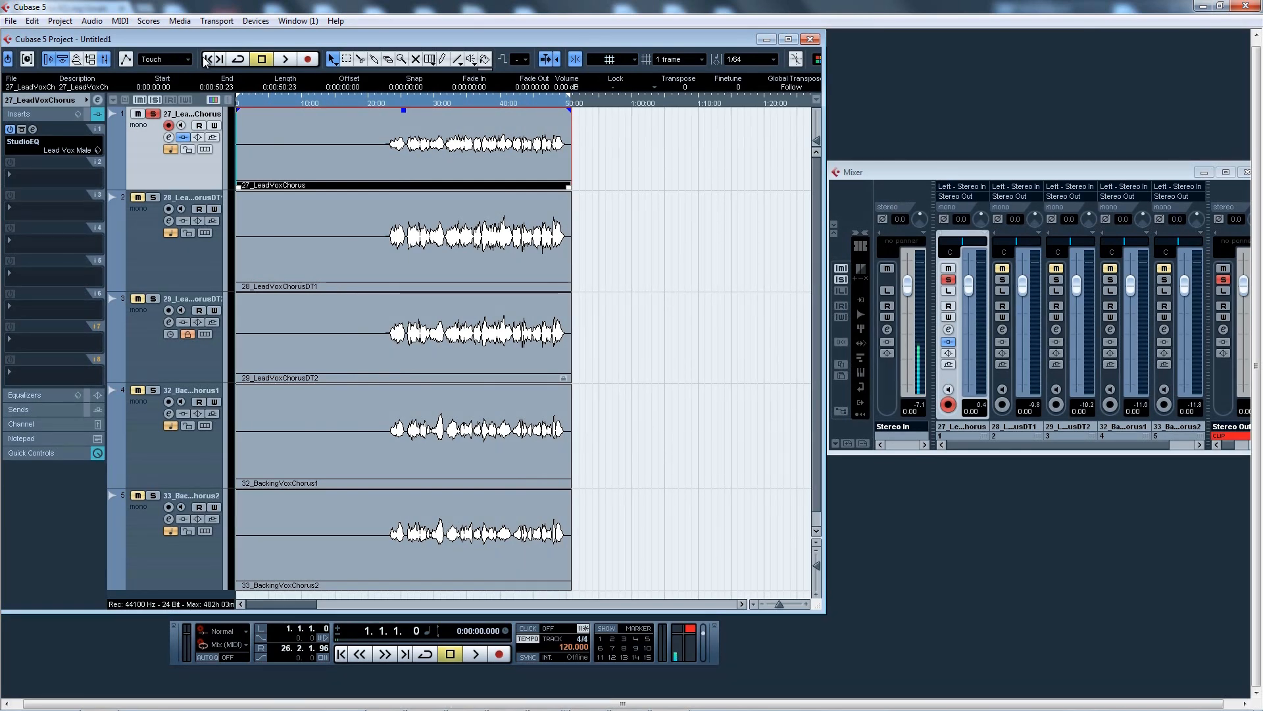
left_click(188, 274)
left_click(173, 185)
left_click(164, 243)
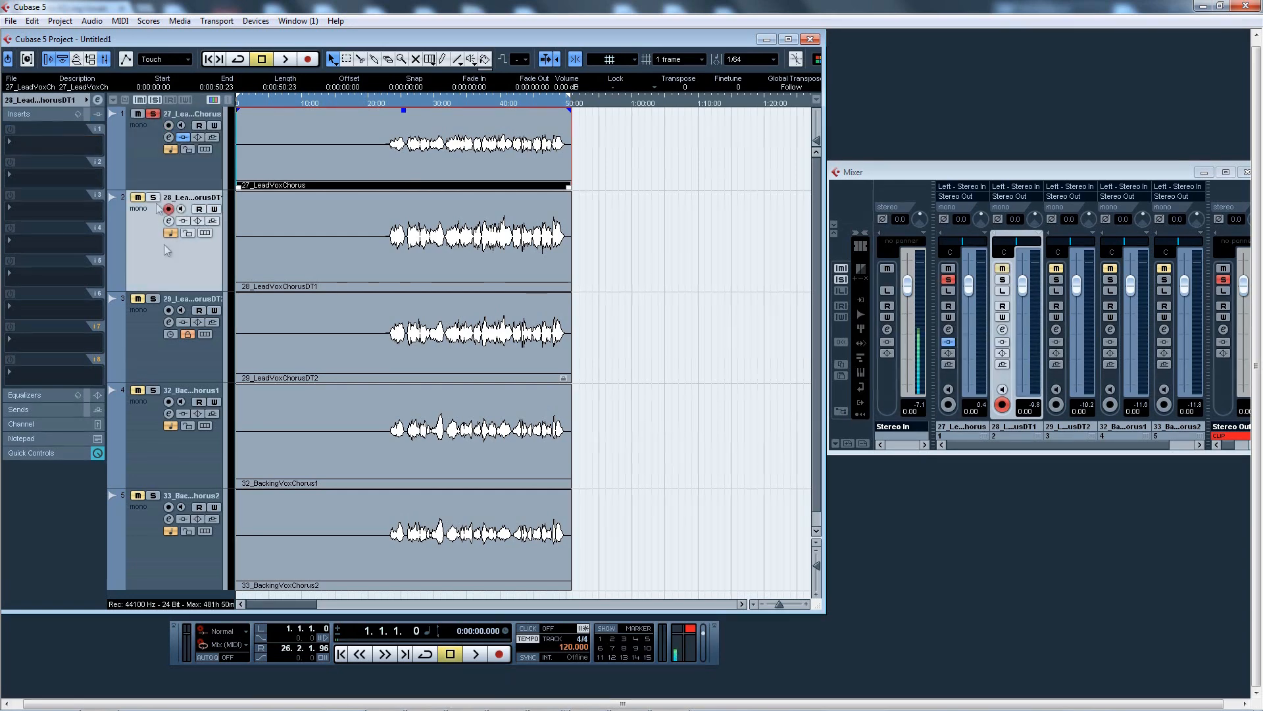
left_click(147, 175)
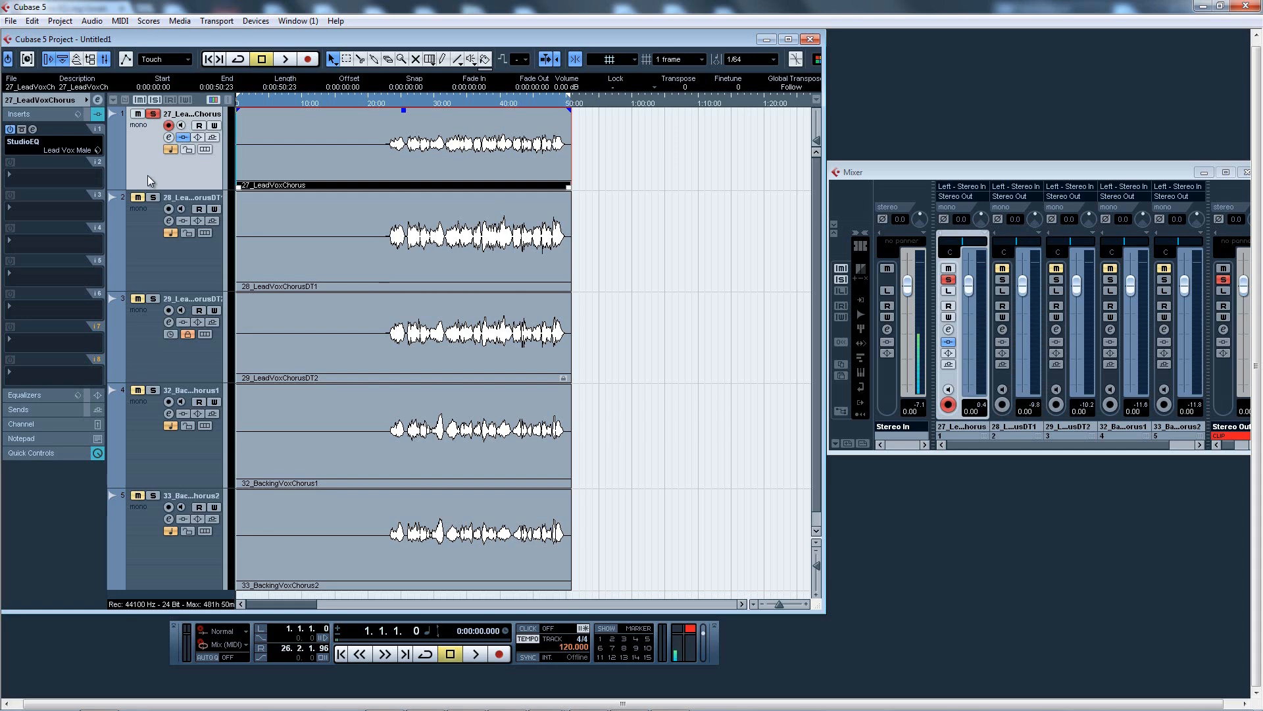
left_click(33, 129)
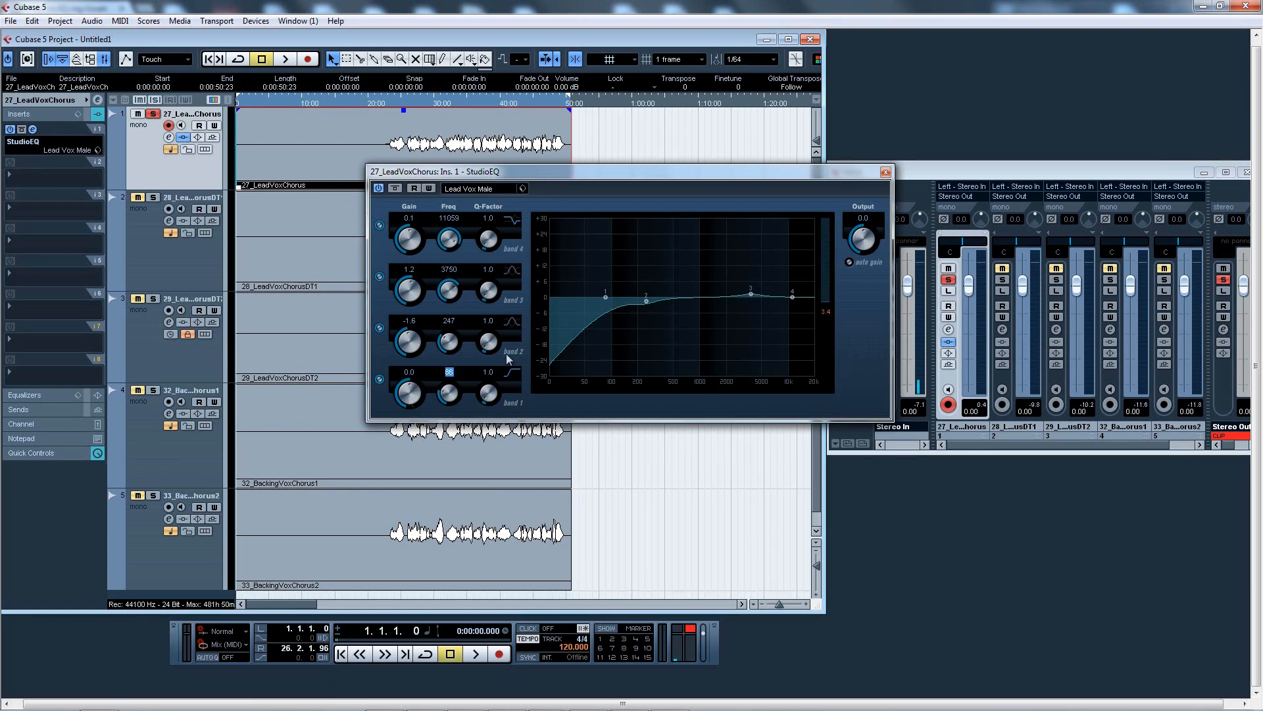
left_click(450, 321)
left_click(886, 172)
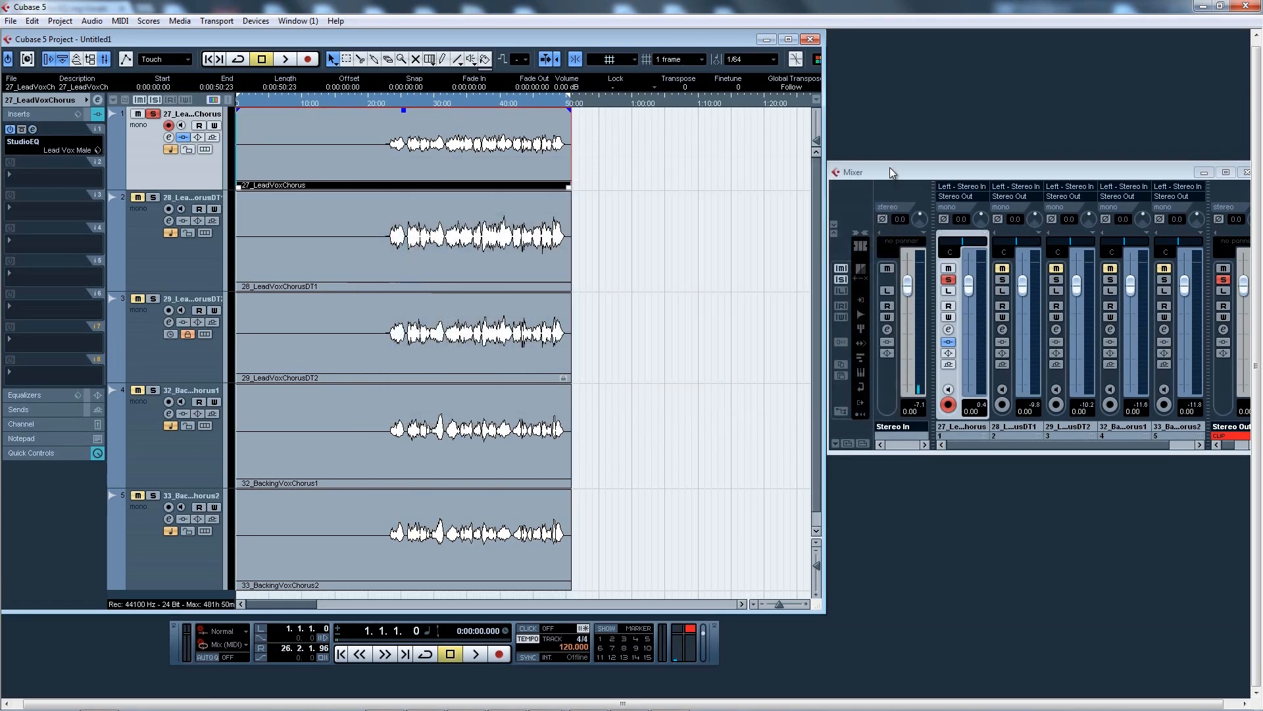
Step through the other vocal tracks, ending on 32_BackingVoxChorus1
left_click(136, 284)
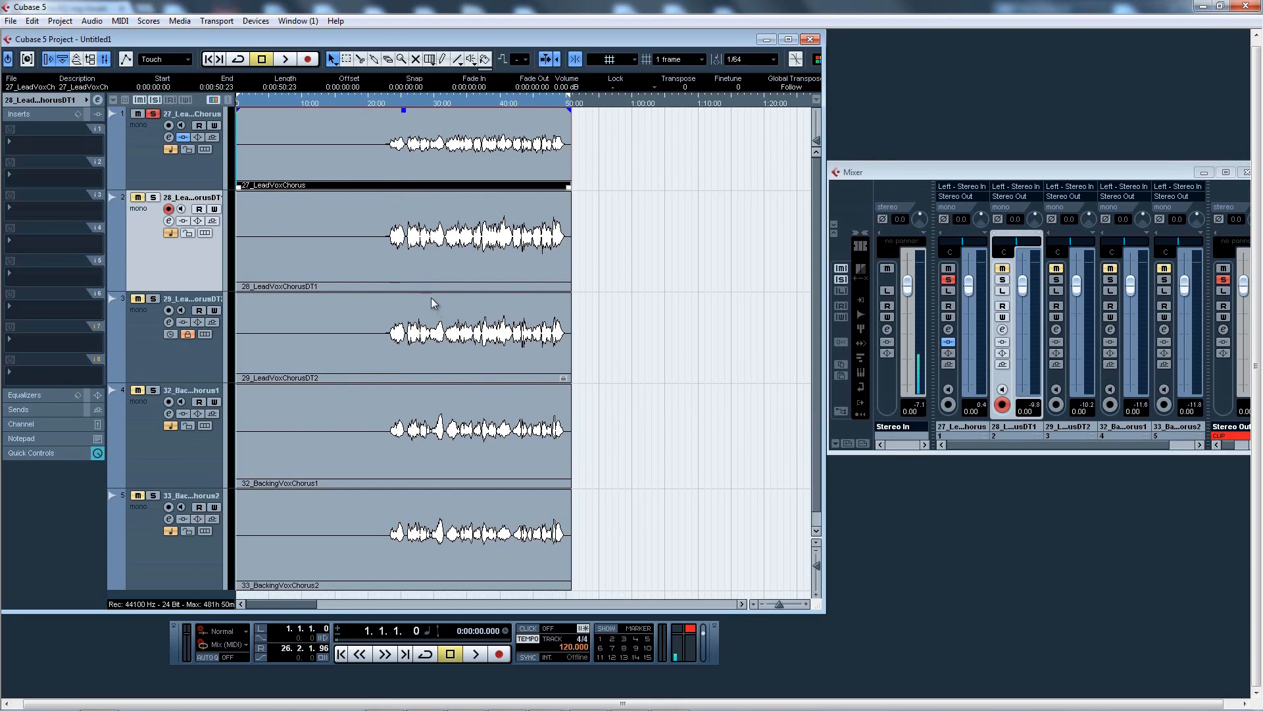
left_click(147, 324)
key("Up")
left_click(148, 351)
left_click(155, 421)
left_click(150, 551)
left_click(153, 482)
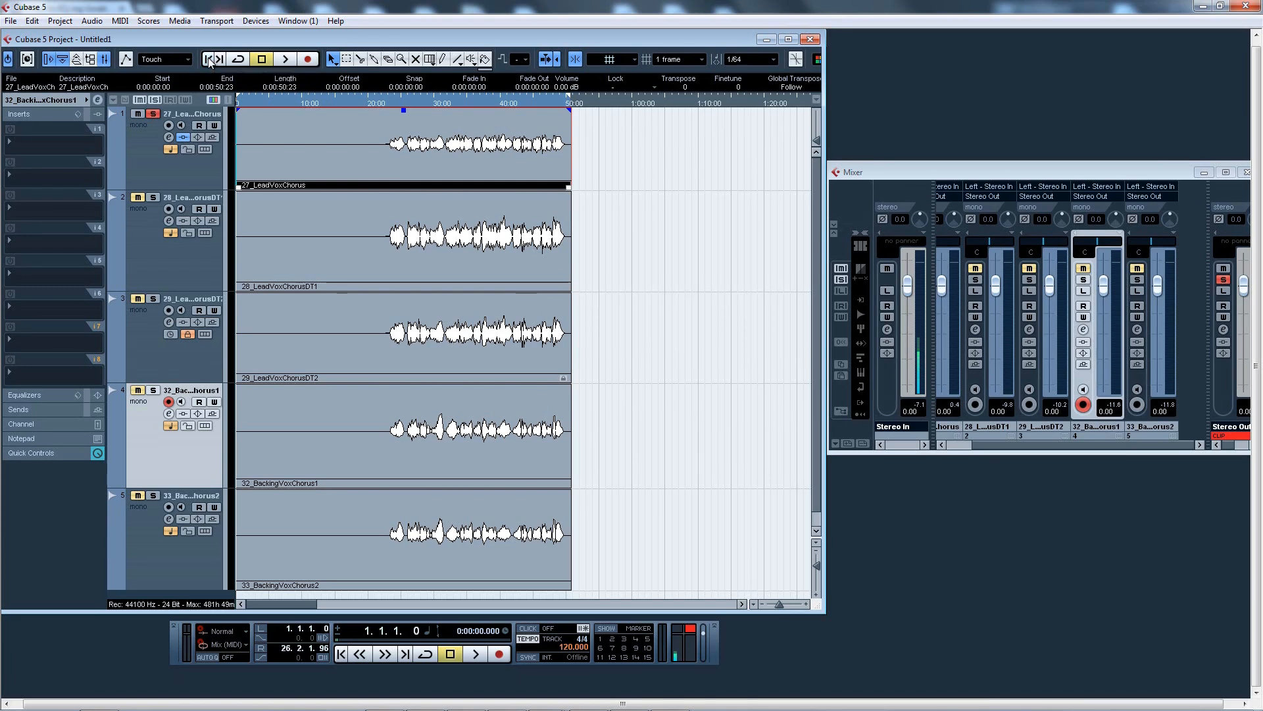
Place the project cursor at about the 23-second mark
left_click(395, 104)
left_click(387, 98)
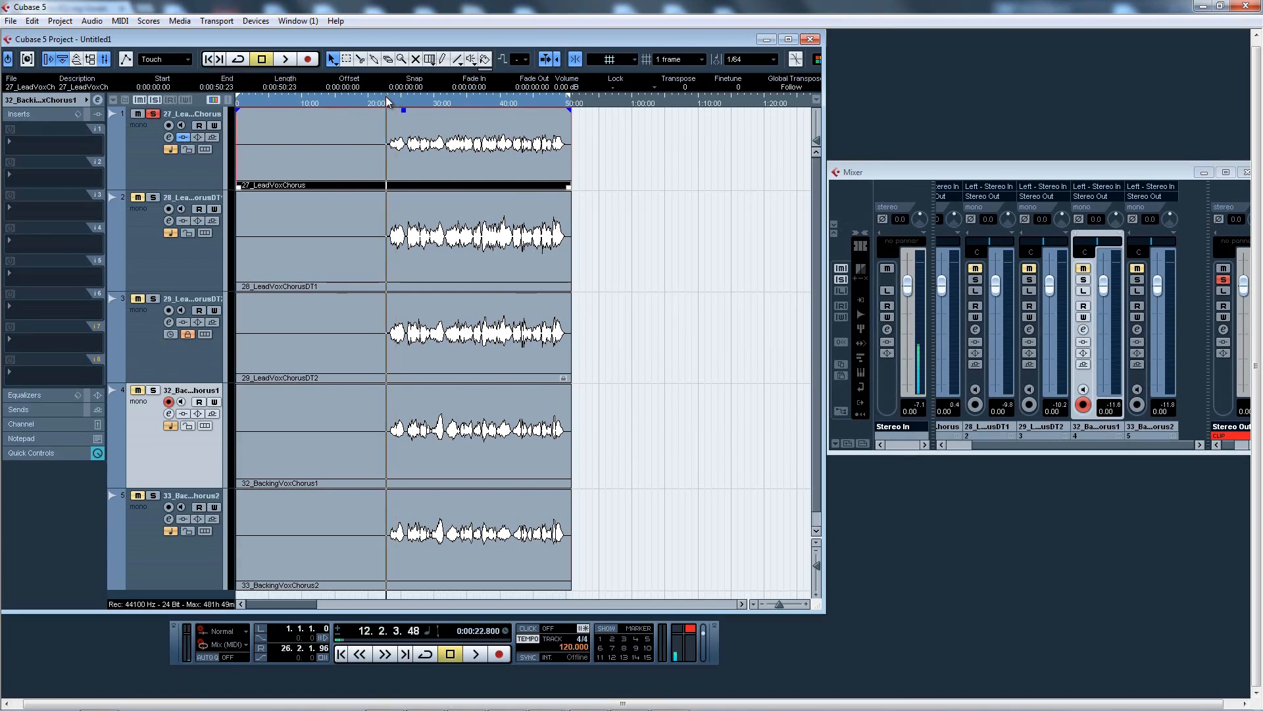
left_click(375, 104)
left_click(385, 104)
left_click(389, 103)
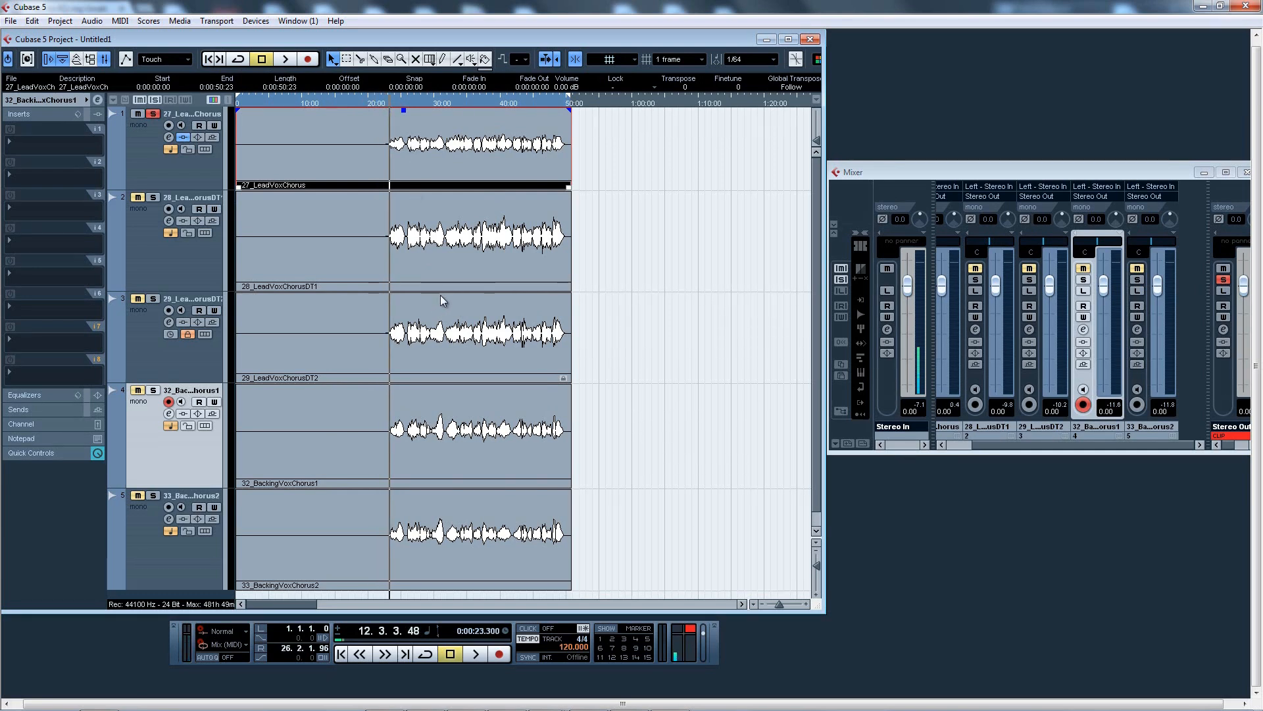
Return to the project start and browse the insert plug-in list for 32_BackingVoxChorus1 without loading any effect
left_click(209, 59)
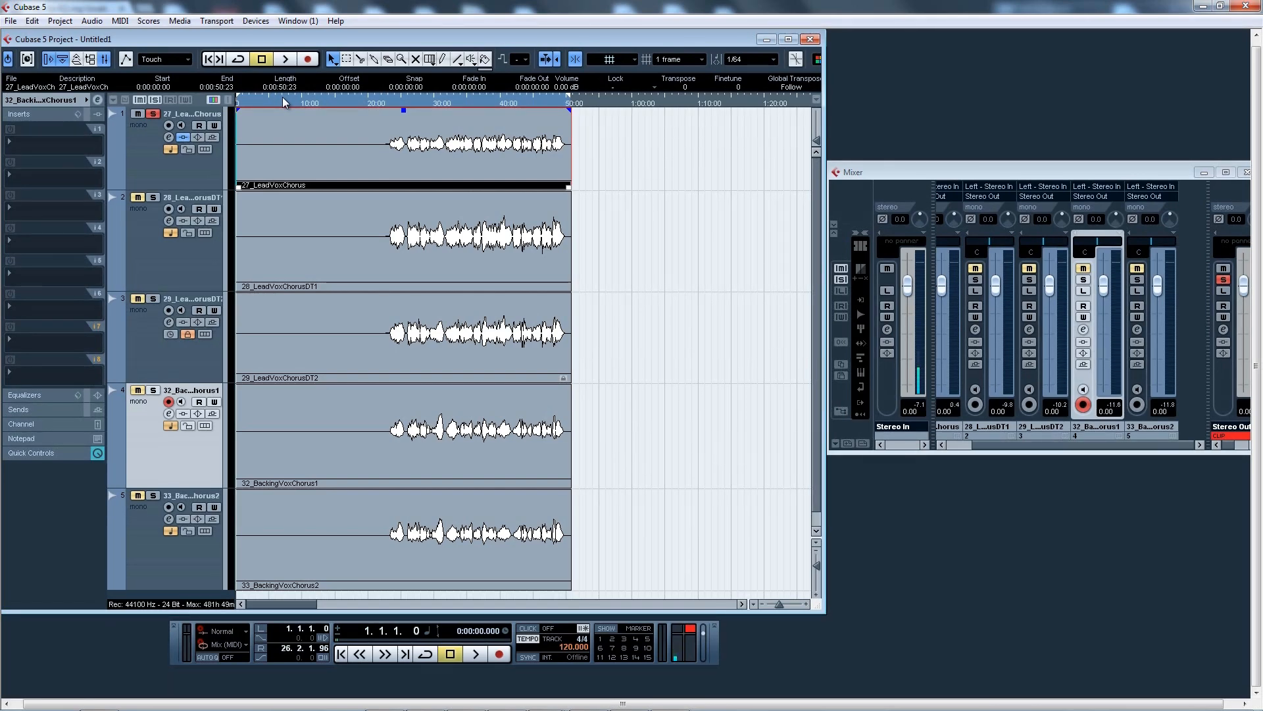
left_click(60, 153)
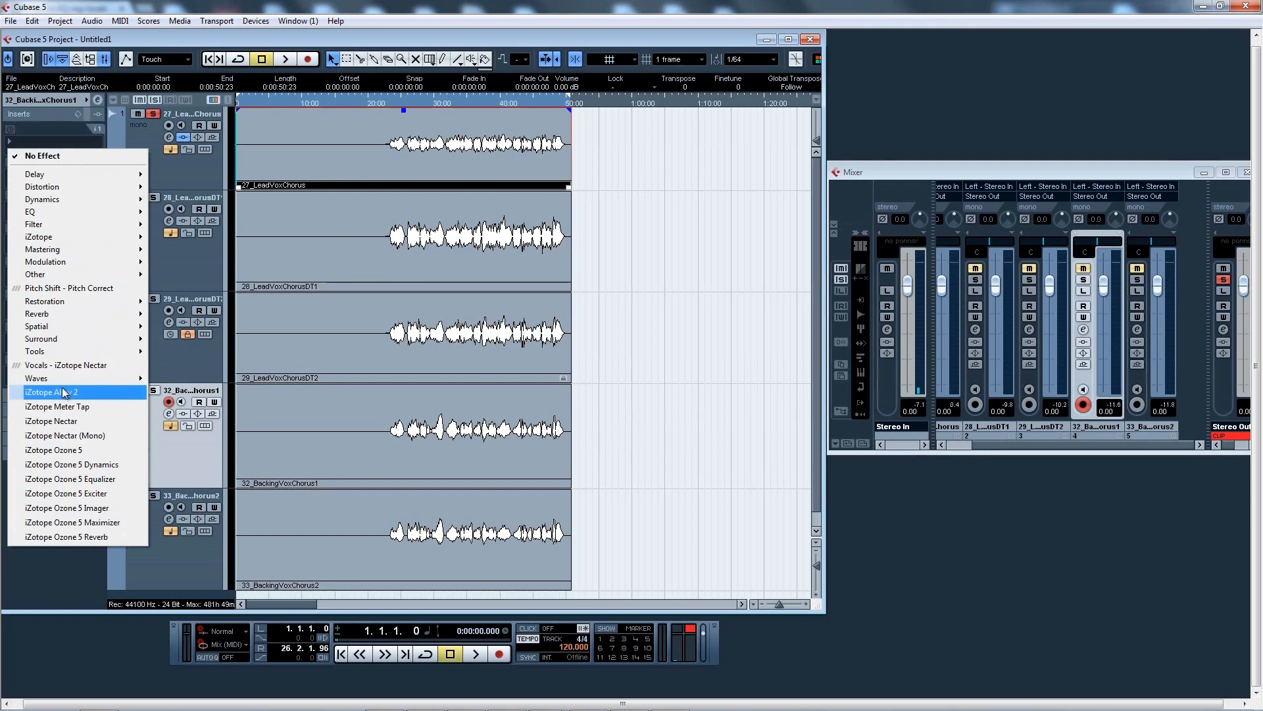
mouse_move(69, 380)
mouse_move(193, 382)
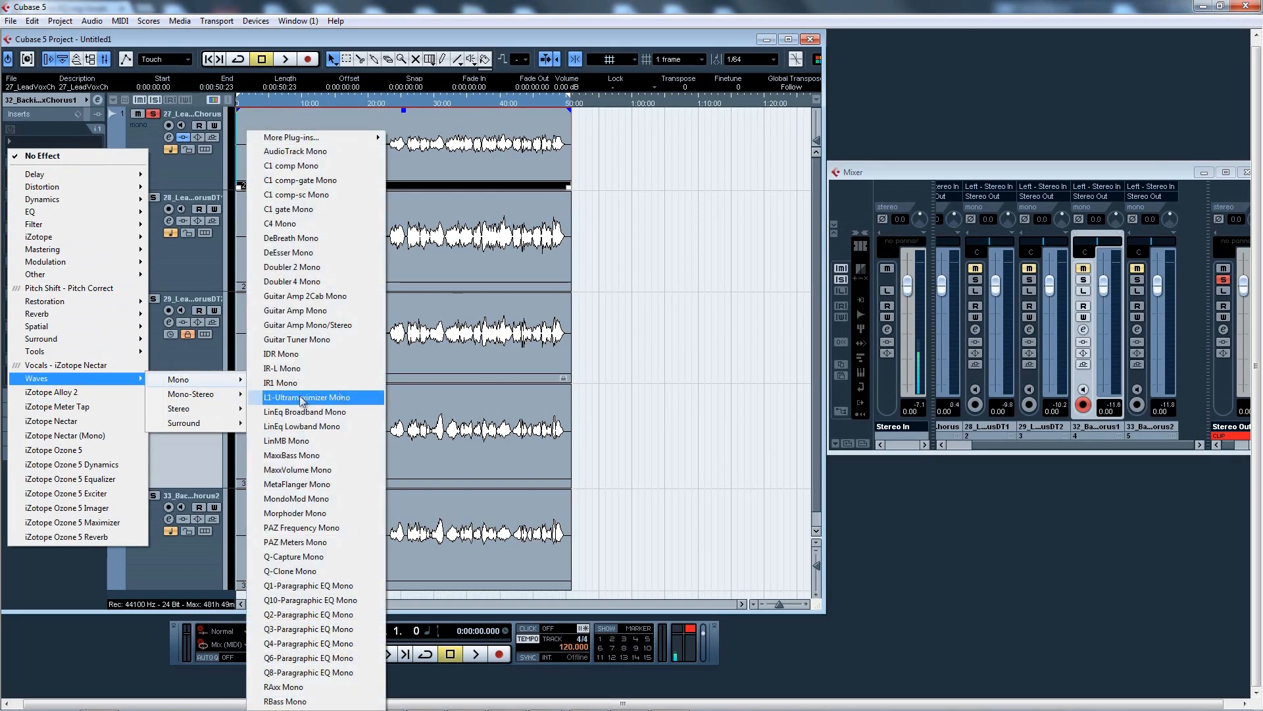
mouse_move(321, 139)
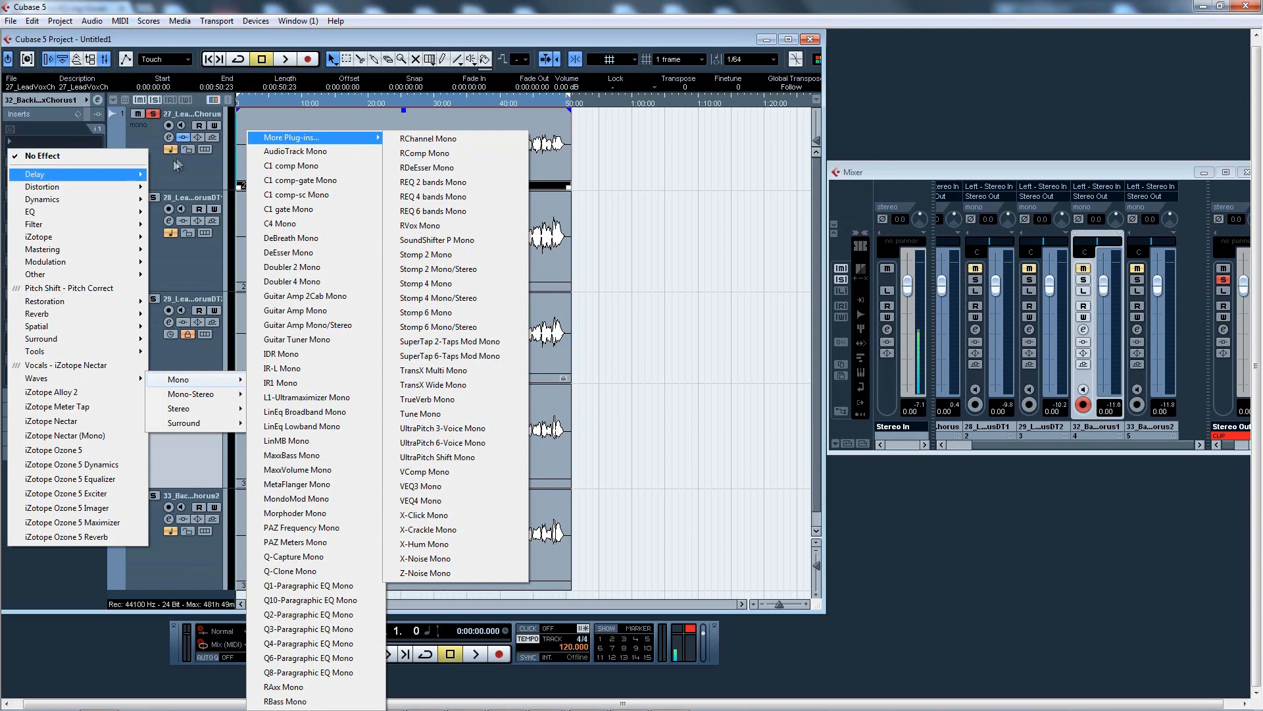
left_click(494, 34)
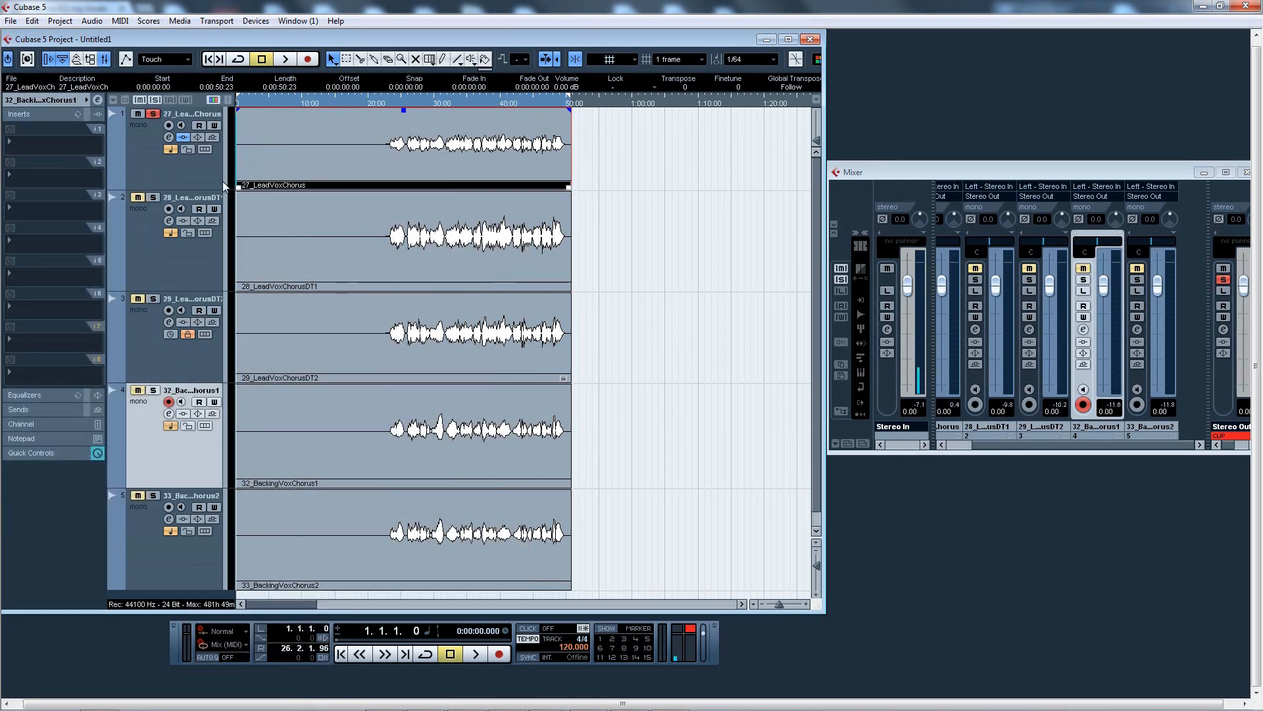
Select the 28_LeadVoxChorusDT1 track, then the 27_LeadVoxChorus track to view its insert effects
left_click(193, 175)
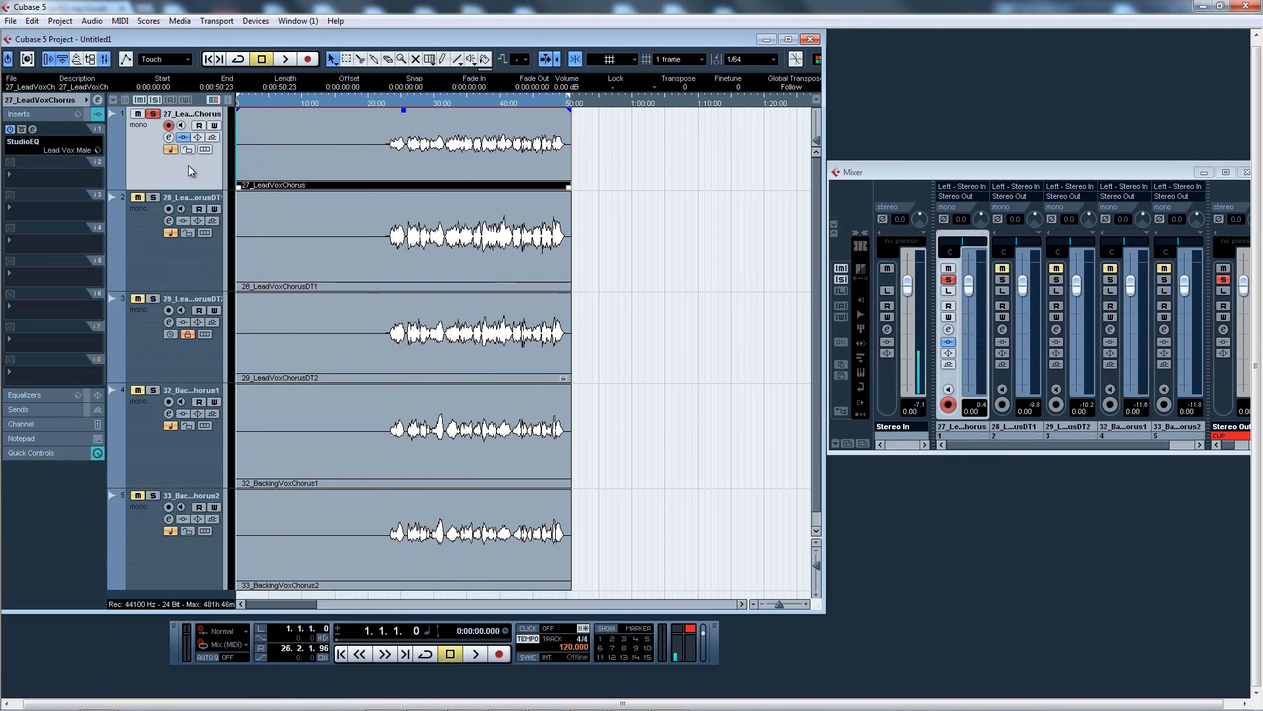
left_click(154, 256)
left_click(155, 162)
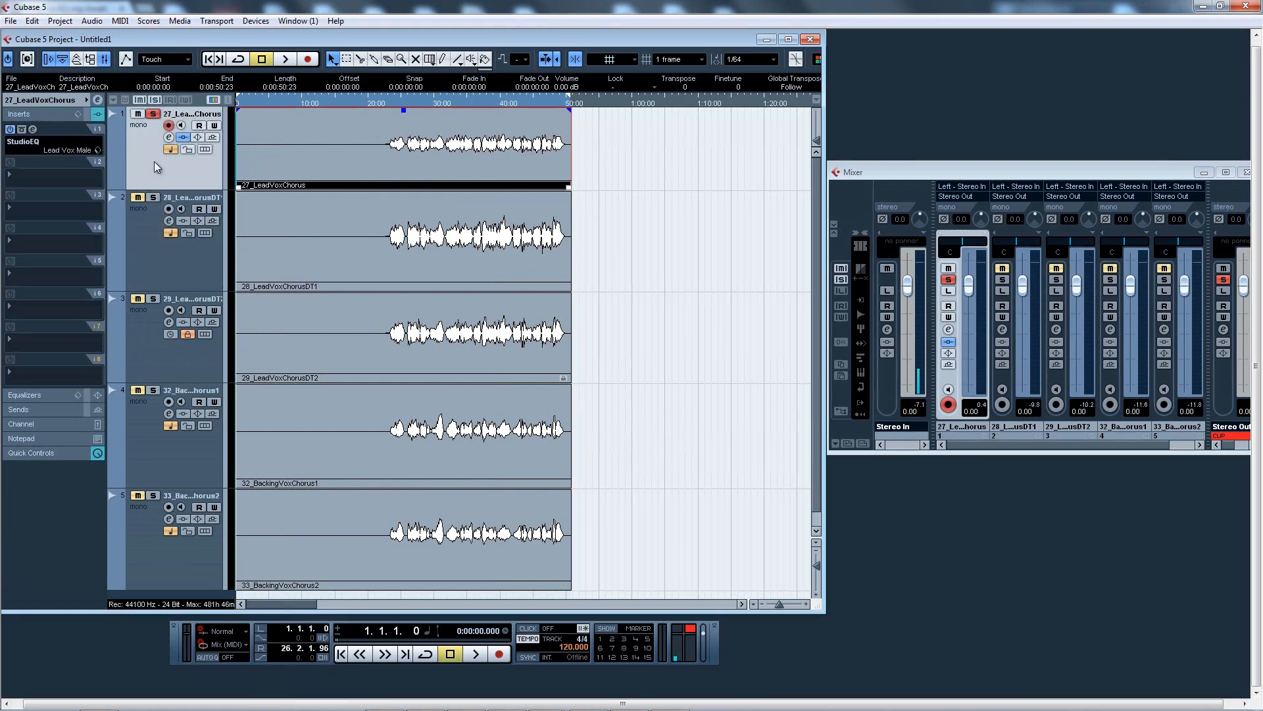